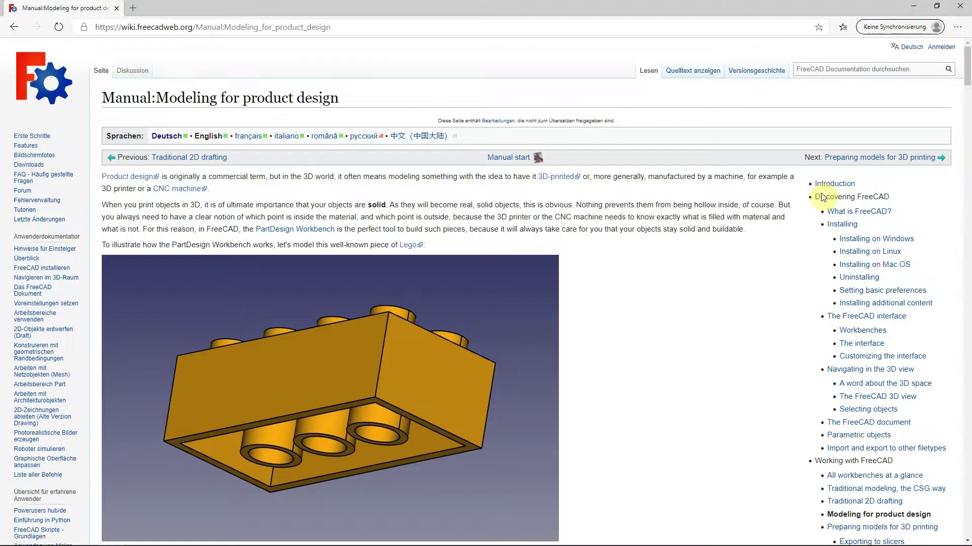
# - Scroll through the wiki's Lego brick modeling example, then switch back to FreeCAD
pyautogui.scroll(-3, 961, 90)
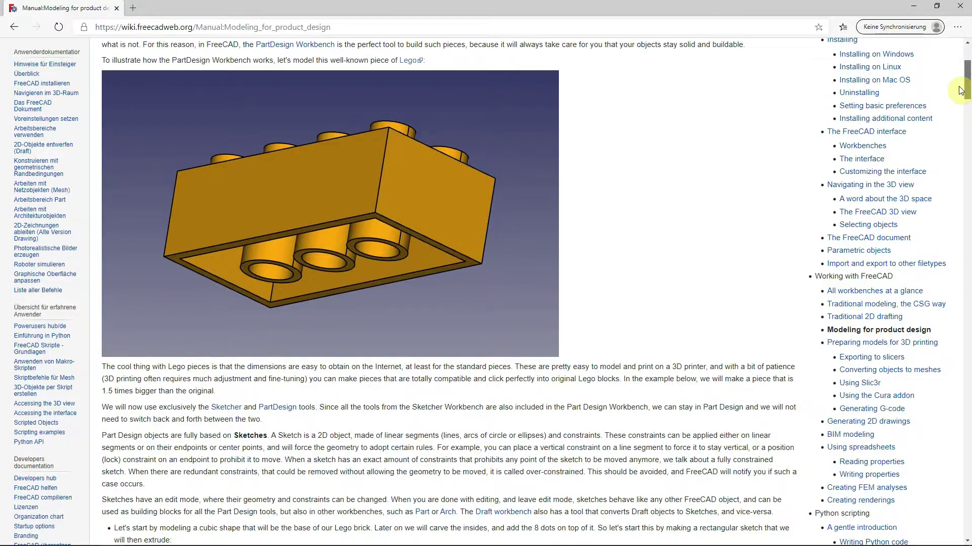
pyautogui.scroll(-4, 961, 90)
pyautogui.moveTo(954, 111)
pyautogui.mouseDown()
pyautogui.moveTo(948, 158)
pyautogui.moveTo(949, 83)
pyautogui.moveTo(967, 98)
pyautogui.moveTo(967, 271)
pyautogui.mouseUp()
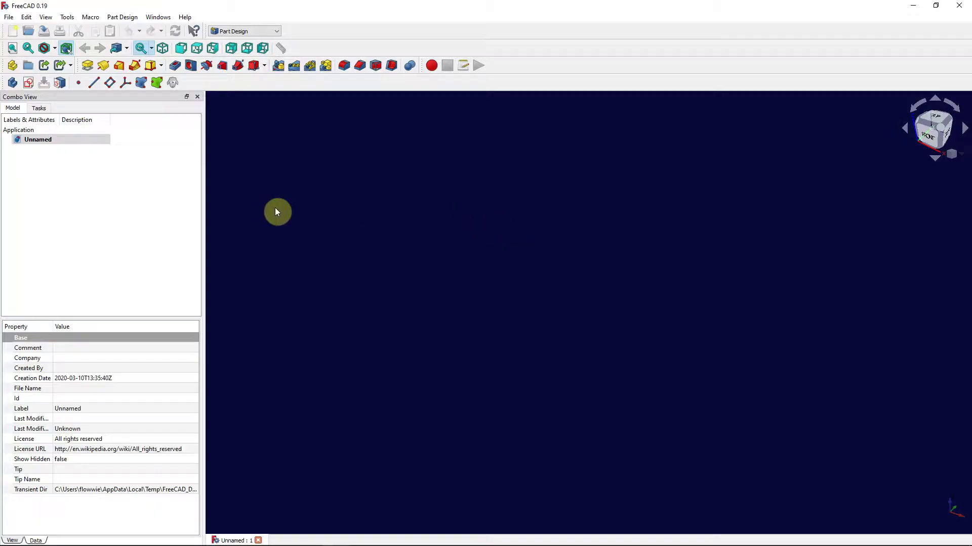
# - Save the empty Unnamed document on the Desktop as demo_lego
pyautogui.click(47, 139)
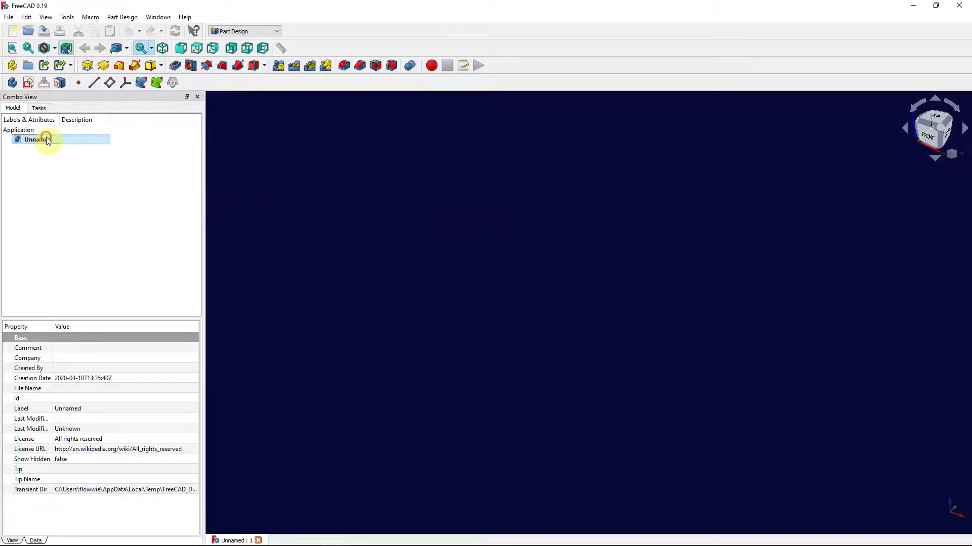
pyautogui.click(40, 33)
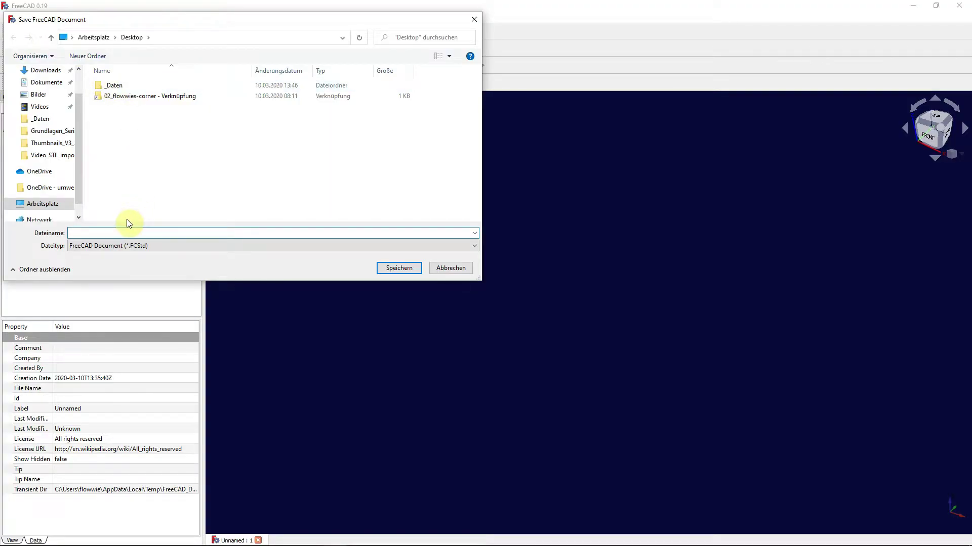
pyautogui.write('emo_legao')
pyautogui.press('Return')
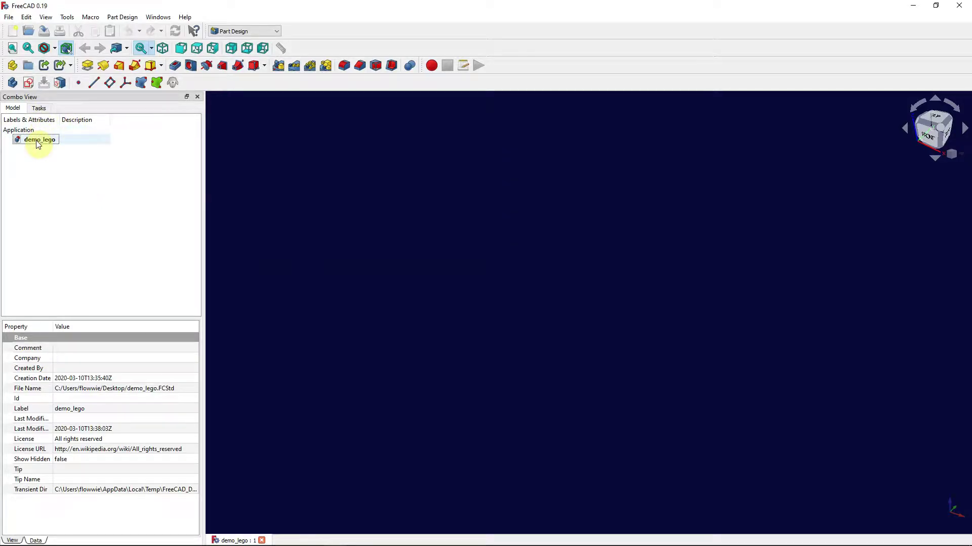
# - Create a new Body in demo_lego
pyautogui.click(39, 109)
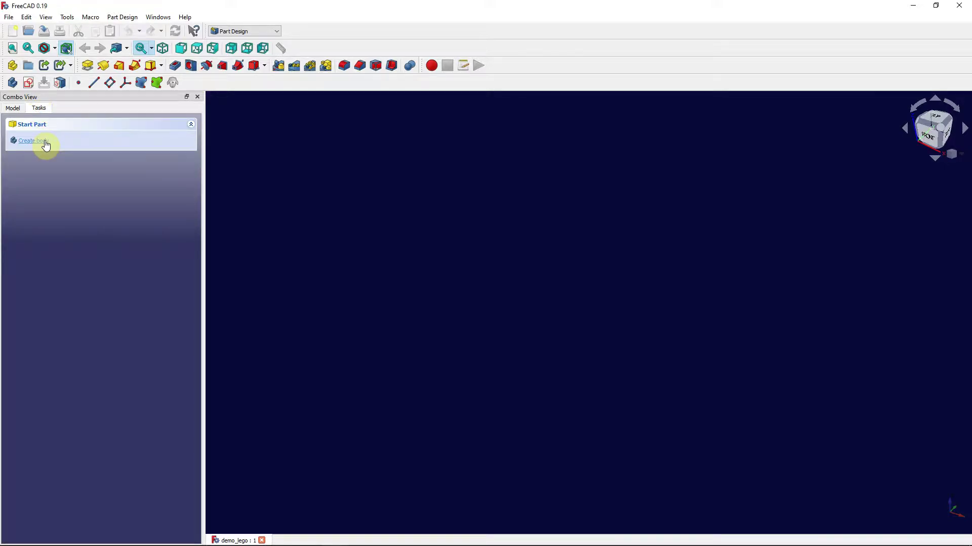
pyautogui.click(15, 108)
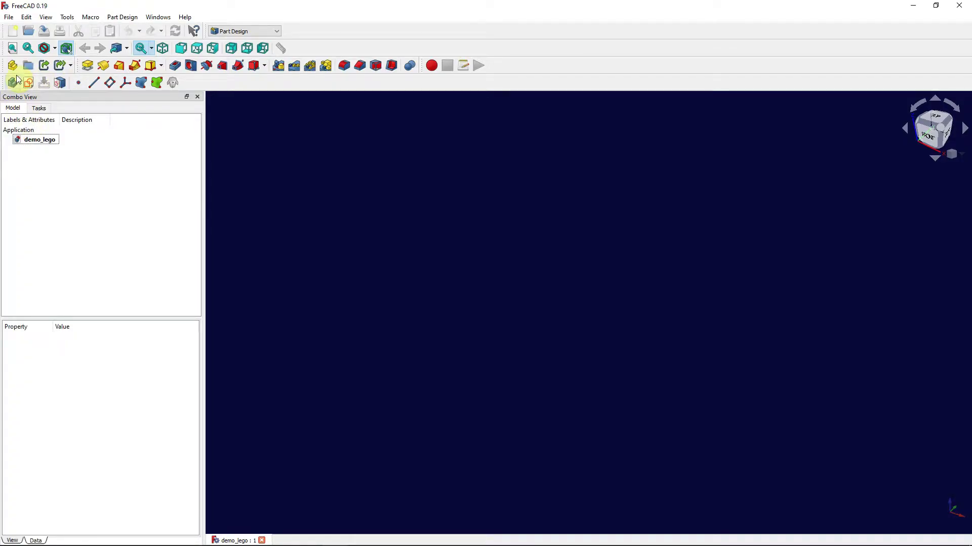
pyautogui.click(13, 83)
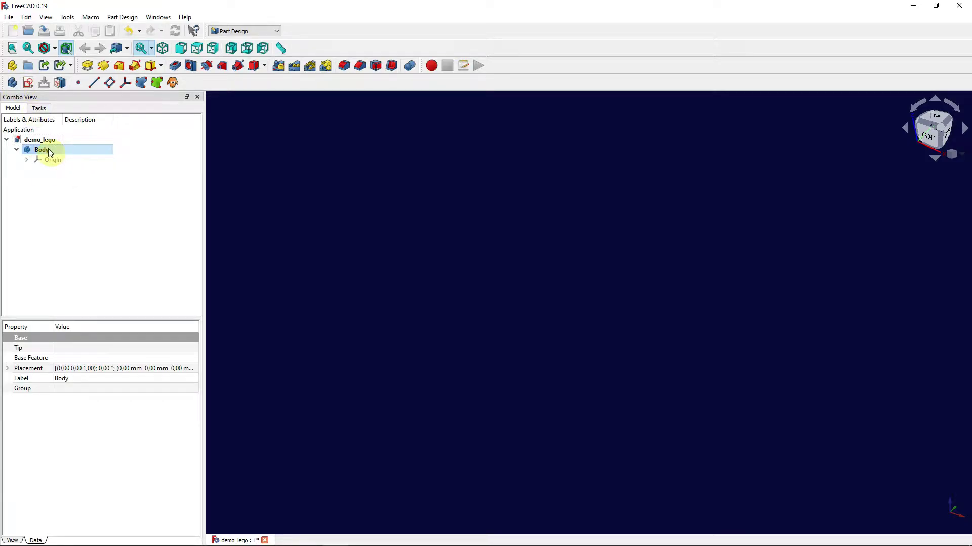
# - Start a new sketch in the Body attached to XY_Plane
pyautogui.click(28, 84)
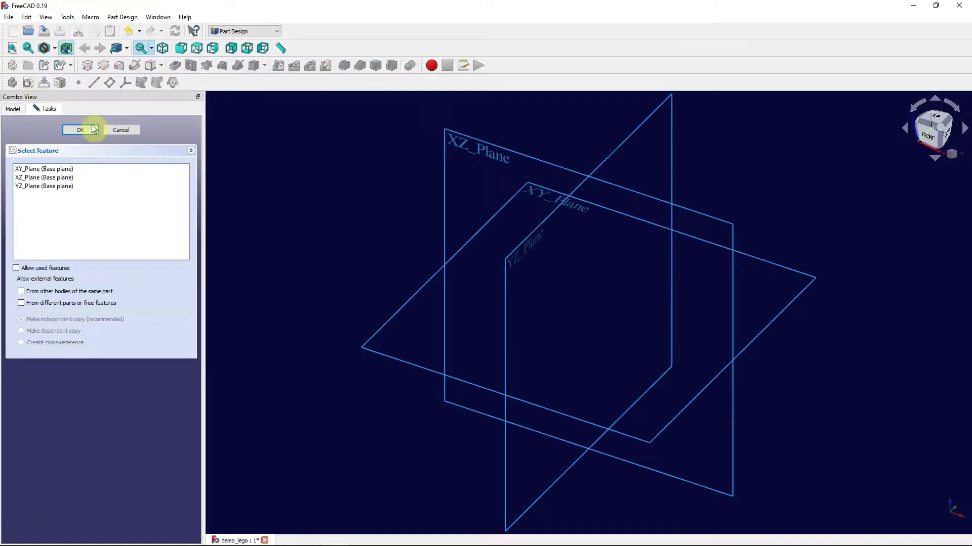
pyautogui.click(544, 202)
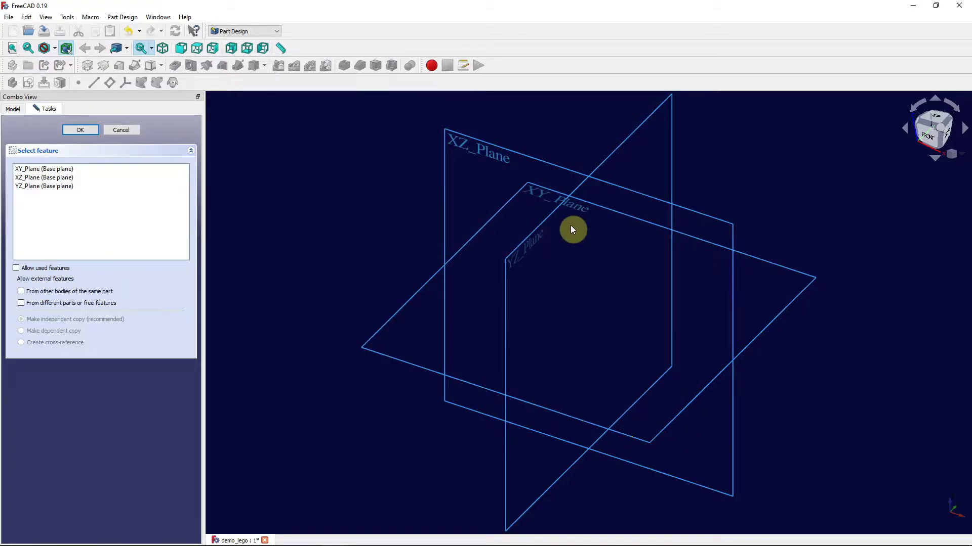
pyautogui.click(533, 194)
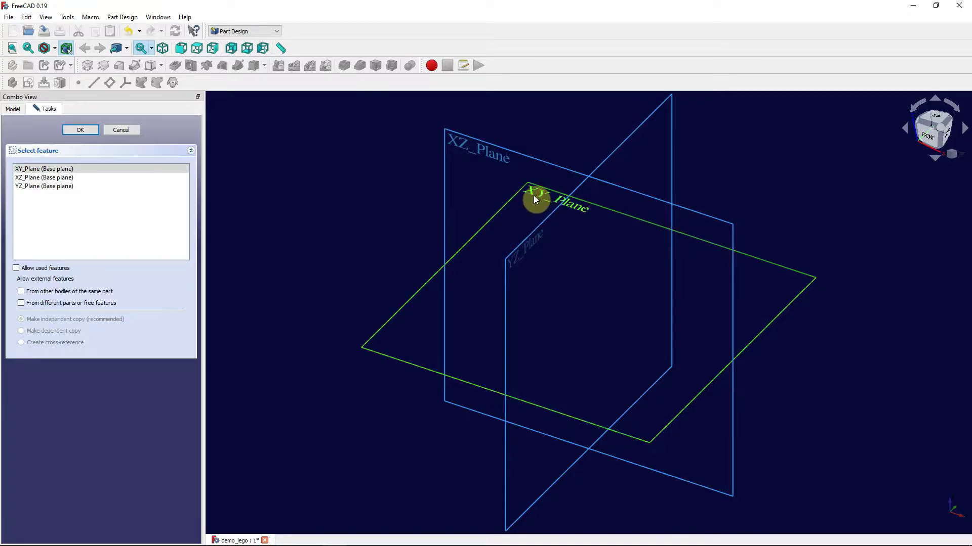
pyautogui.click(82, 130)
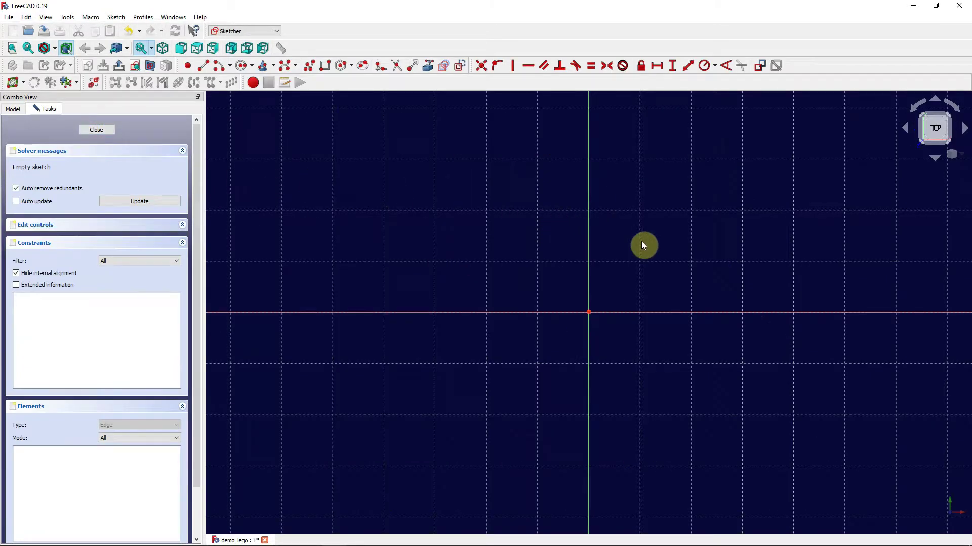
# - Draw a rectangle up and right of the origin, then drag its top edge to reshape it
pyautogui.moveTo(651, 235); pyautogui.dragTo(473, 309, button='right')
pyautogui.click(446, 246)
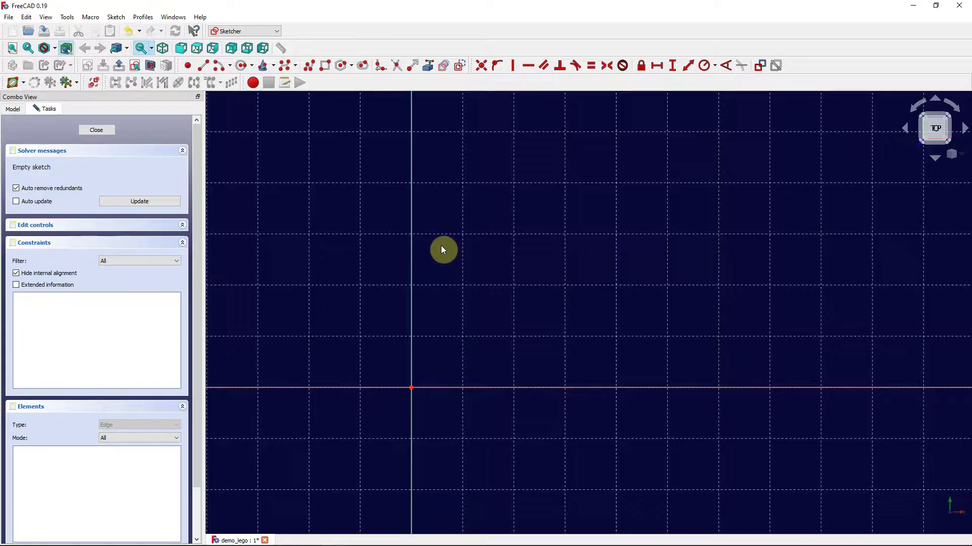
pyautogui.click(325, 69)
pyautogui.click(461, 347)
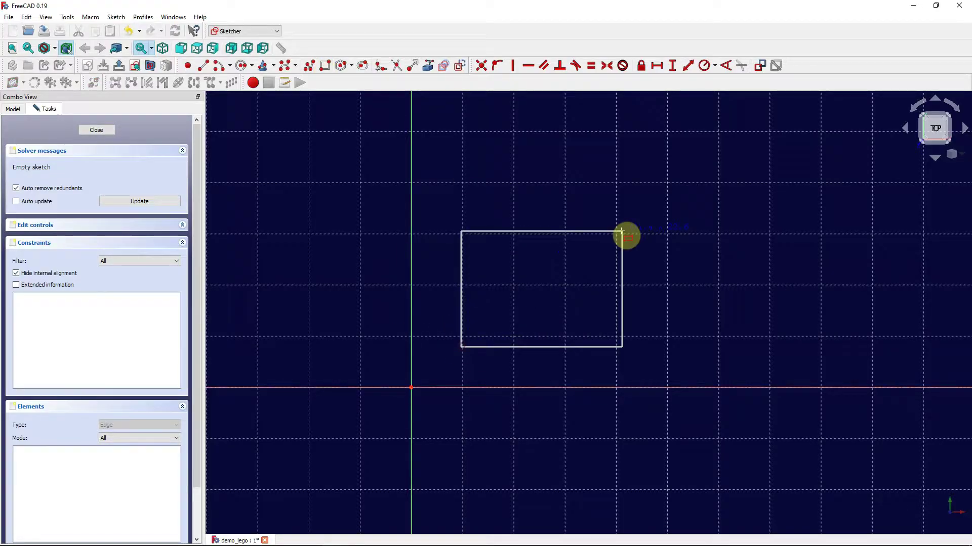
pyautogui.click(767, 176)
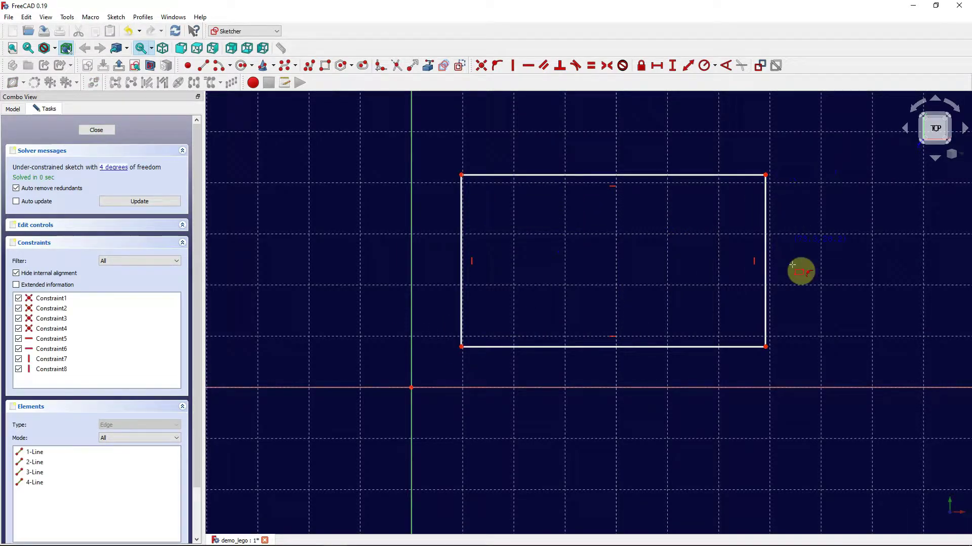
pyautogui.rightClick(659, 278)
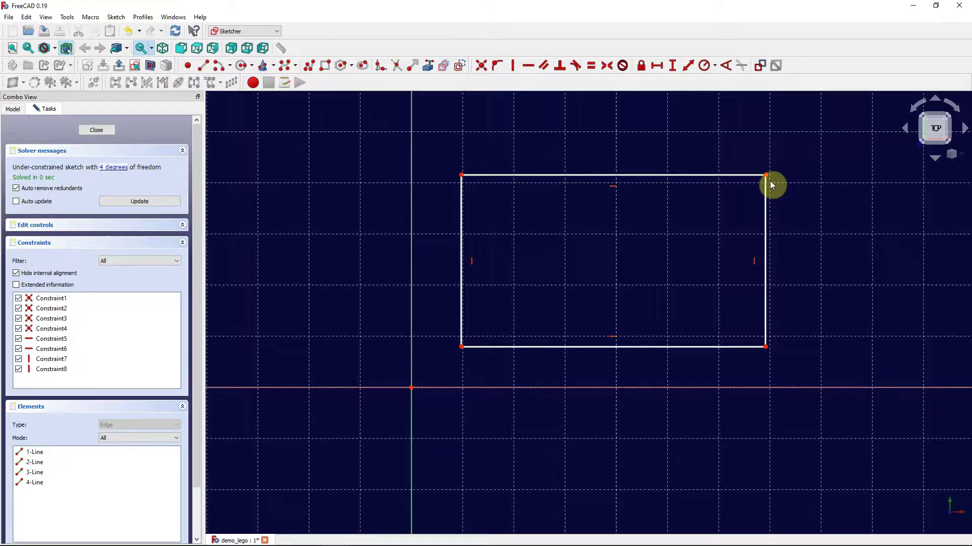
pyautogui.moveTo(741, 178)
pyautogui.mouseDown()
pyautogui.moveTo(744, 223)
pyautogui.moveTo(727, 181)
pyautogui.moveTo(737, 189)
pyautogui.mouseUp()
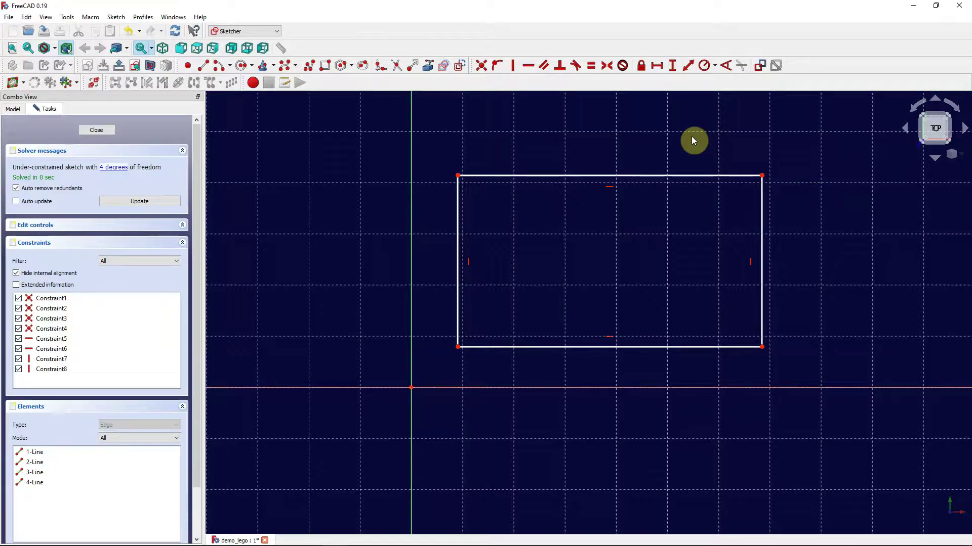
# - Dimension the rectangle with a 47,7 mm horizontal width and 23,7 mm vertical height
pyautogui.click(656, 66)
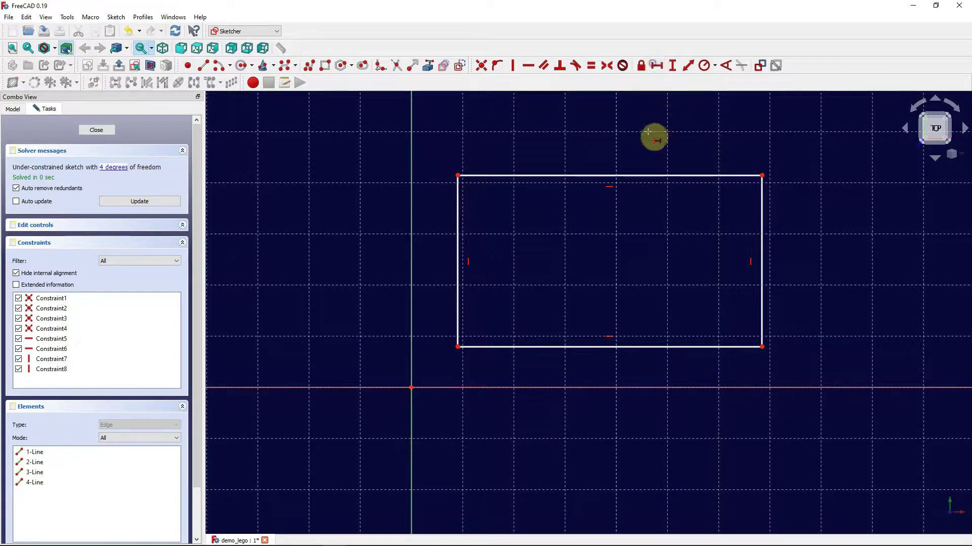
pyautogui.click(459, 177)
pyautogui.click(763, 177)
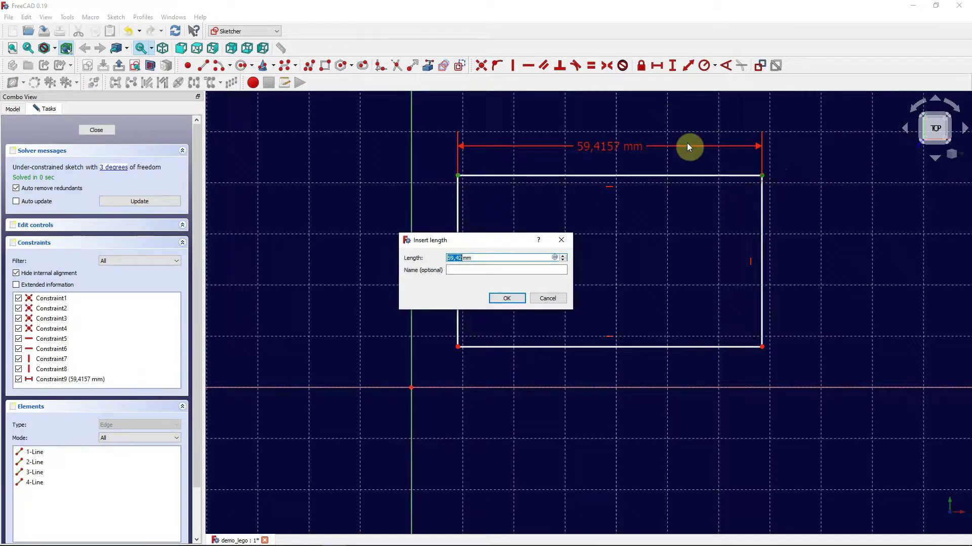
pyautogui.write('47,7')
pyautogui.press('Return')
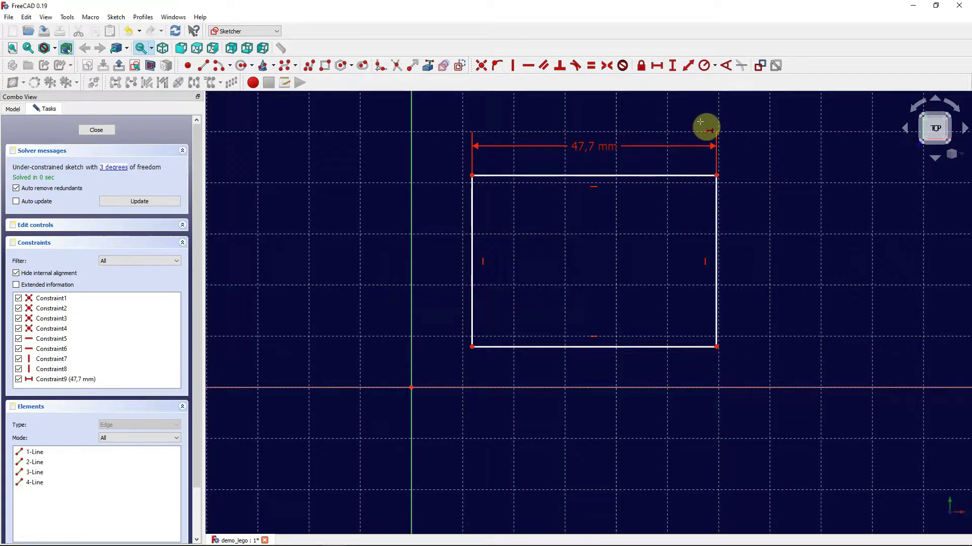
pyautogui.click(672, 66)
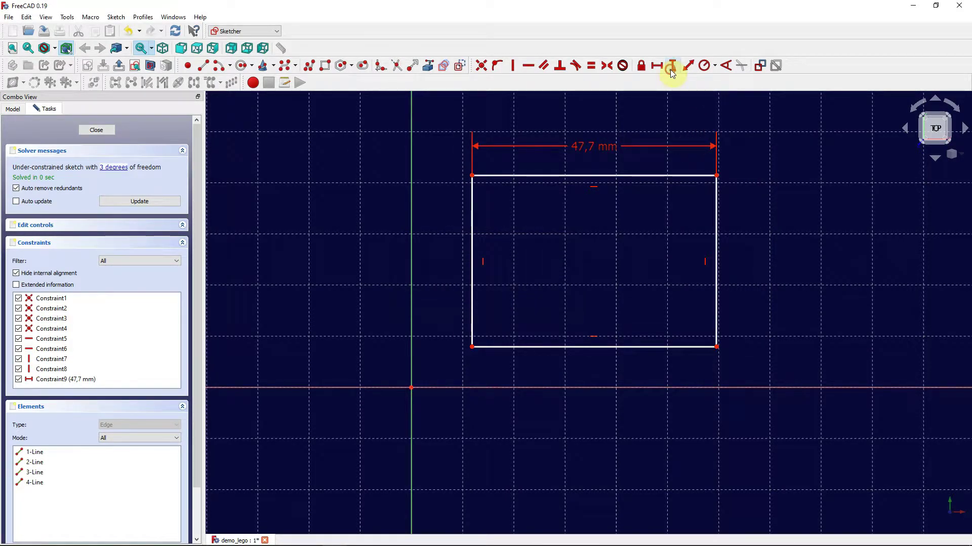
pyautogui.click(717, 175)
pyautogui.click(717, 347)
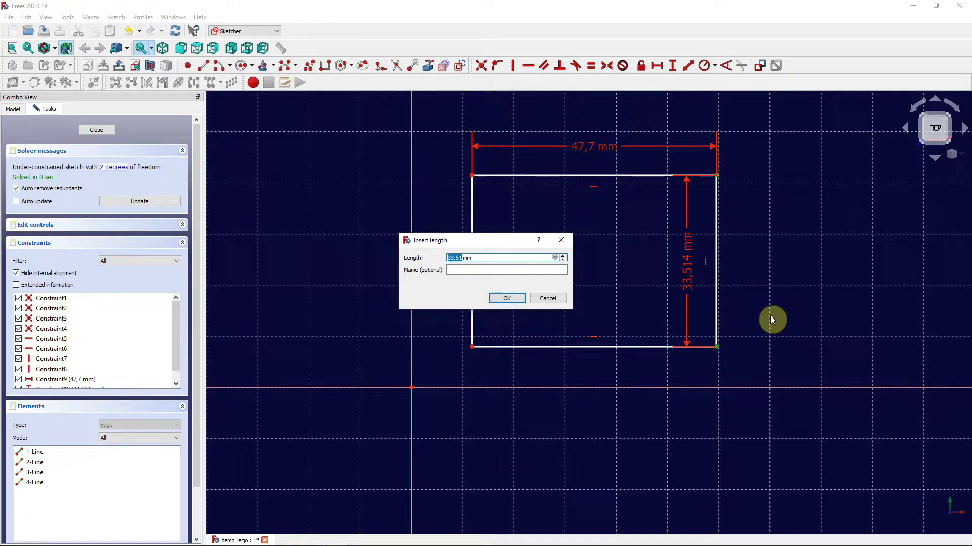
pyautogui.write('23,7')
pyautogui.press('Return')
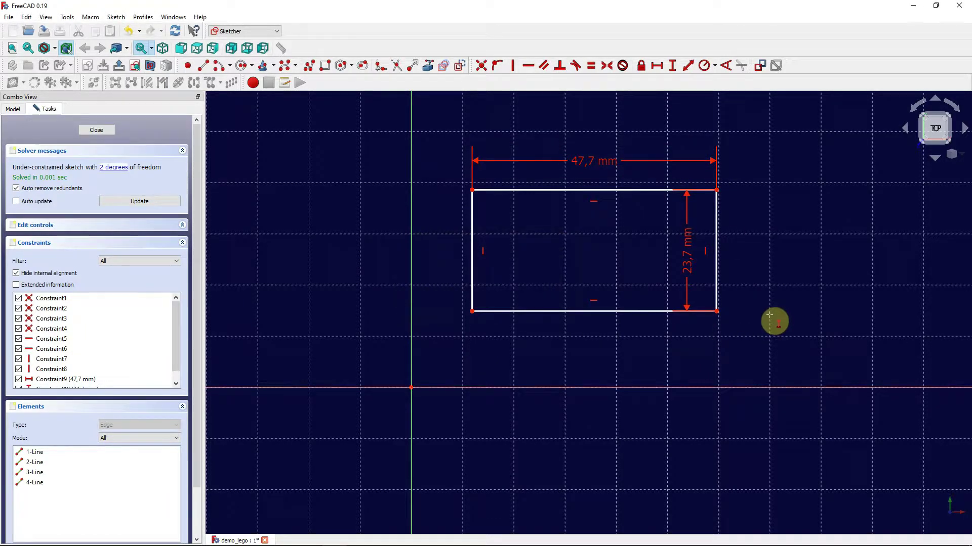
pyautogui.moveTo(519, 191)
pyautogui.mouseDown()
pyautogui.moveTo(541, 255)
pyautogui.moveTo(477, 221)
pyautogui.moveTo(530, 211)
pyautogui.moveTo(481, 225)
pyautogui.moveTo(525, 226)
pyautogui.moveTo(381, 245)
pyautogui.moveTo(501, 250)
pyautogui.moveTo(497, 234)
pyautogui.moveTo(488, 250)
pyautogui.moveTo(490, 239)
pyautogui.mouseUp()
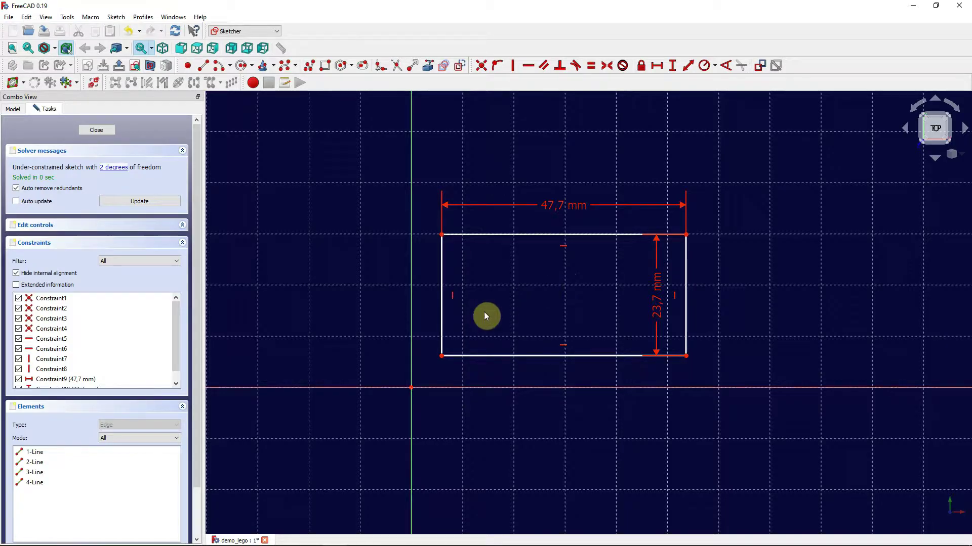
# - Make the rectangle's bottom-left corner coincident with the sketch origin
pyautogui.click(441, 357)
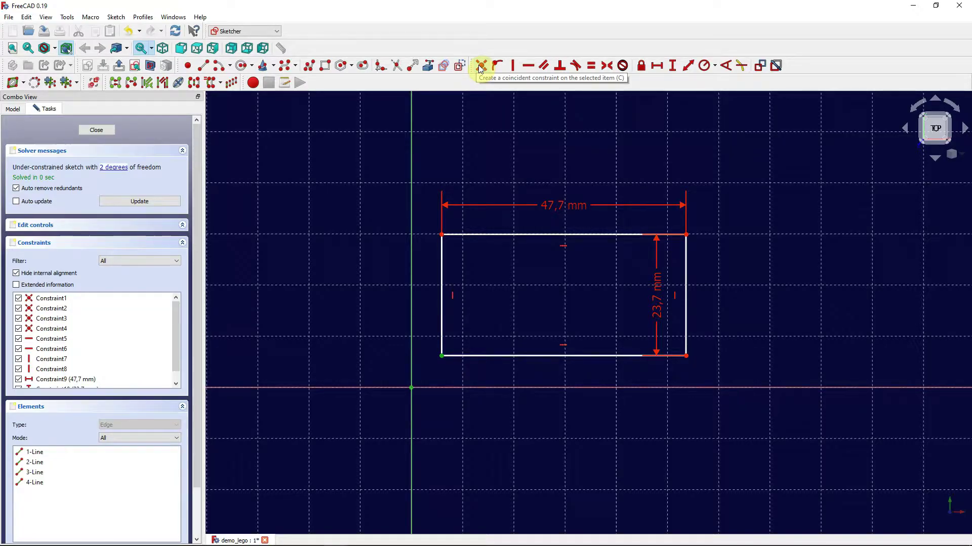
pyautogui.click(480, 66)
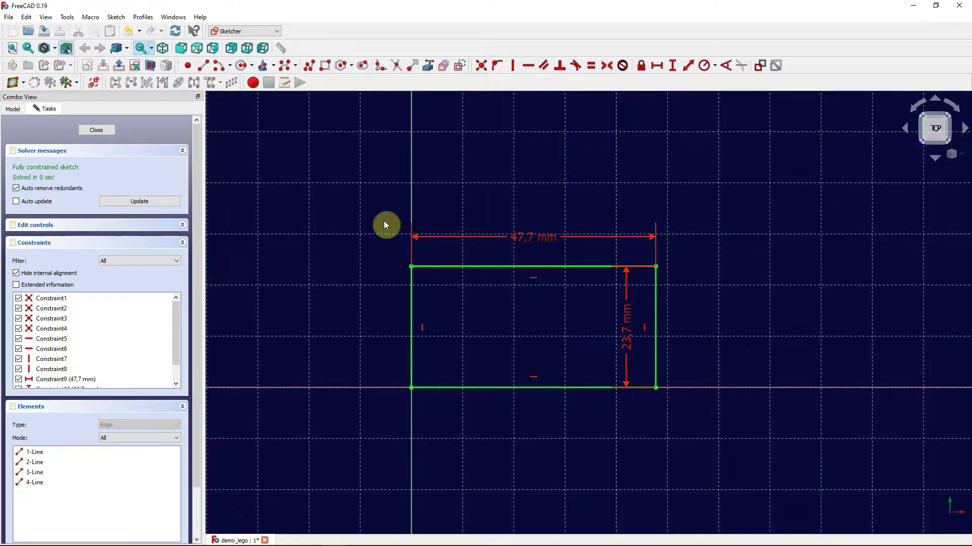
# - Close the sketch and pad it 14,4 mm into a solid block
pyautogui.click(96, 131)
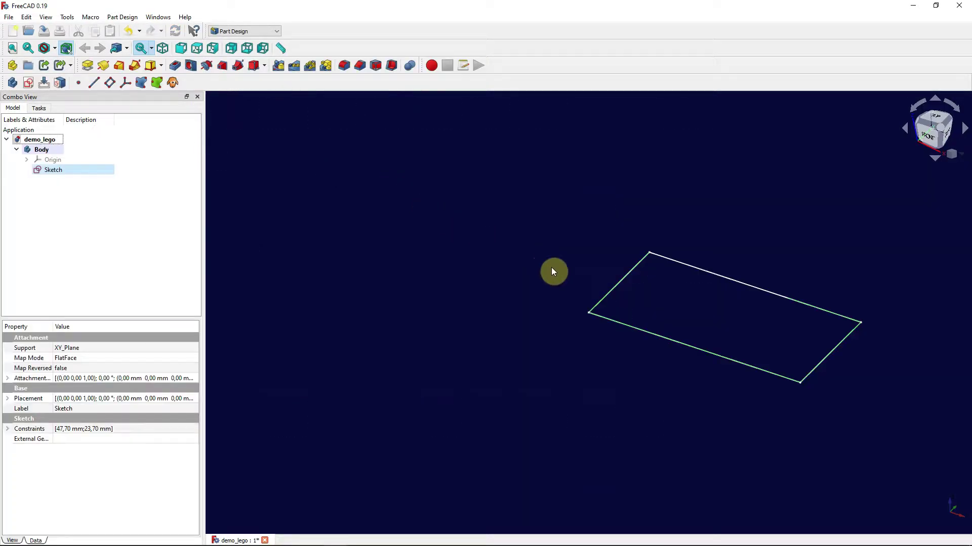
pyautogui.click(526, 316)
pyautogui.moveTo(526, 315)
pyautogui.mouseDown(button='middle')
pyautogui.moveTo(397, 308)
pyautogui.moveTo(349, 275)
pyautogui.mouseUp(button='middle')
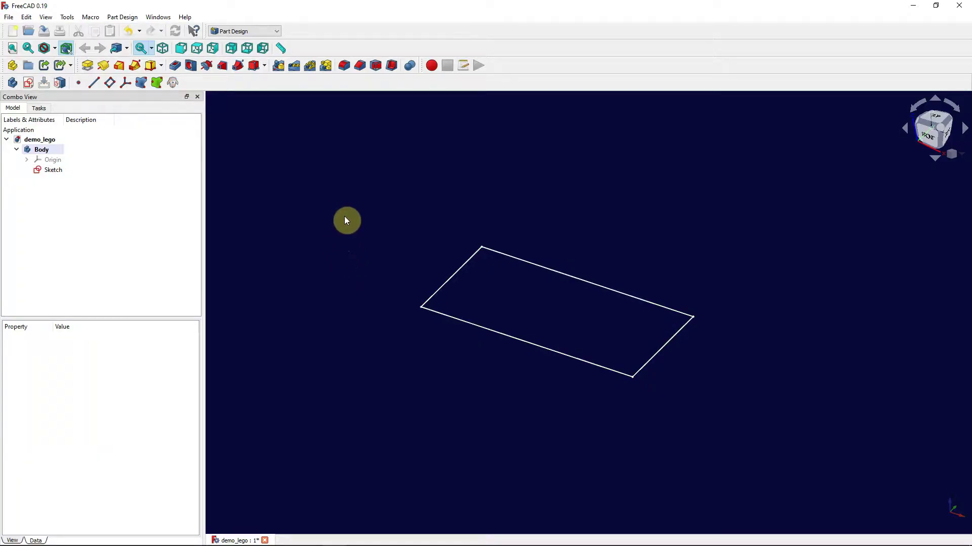
pyautogui.click(74, 169)
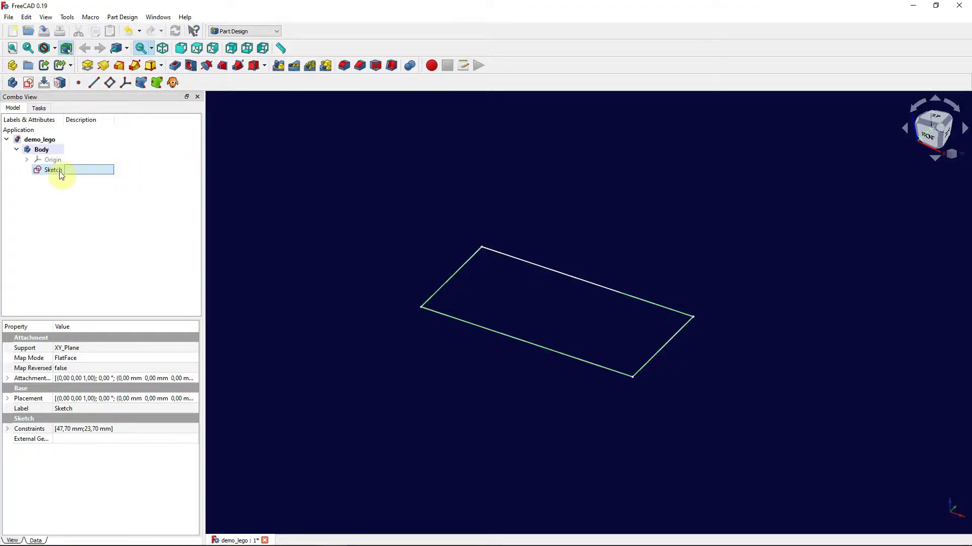
pyautogui.click(88, 66)
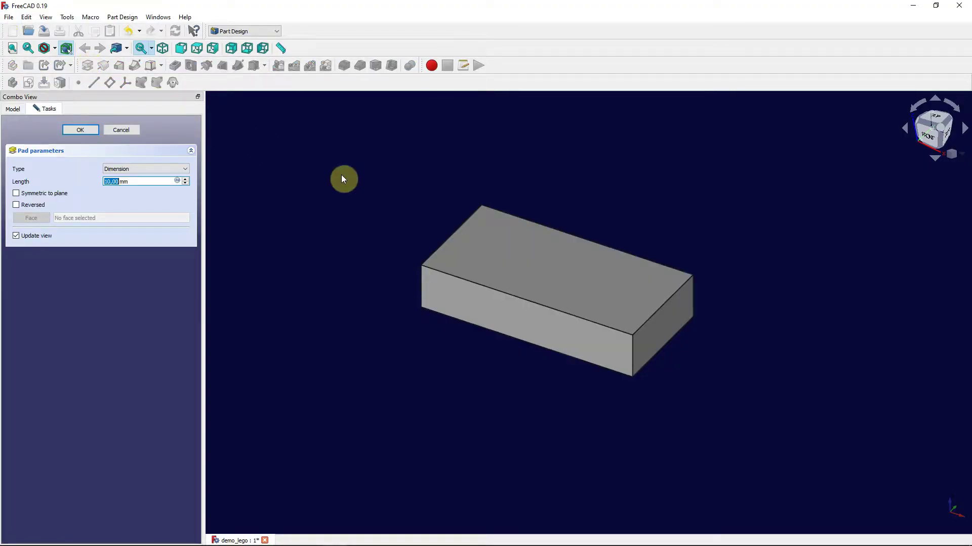
pyautogui.write('14')
pyautogui.write(',4')
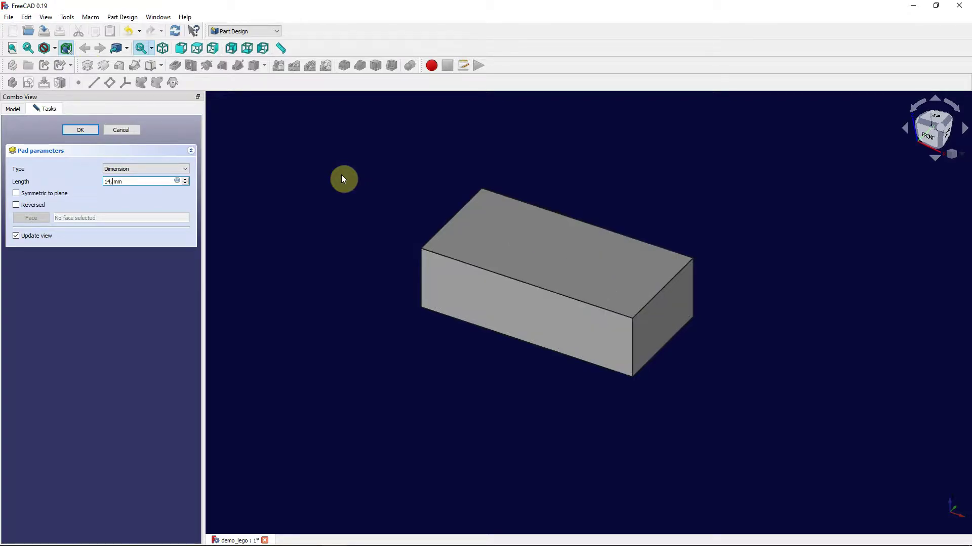
pyautogui.click(79, 130)
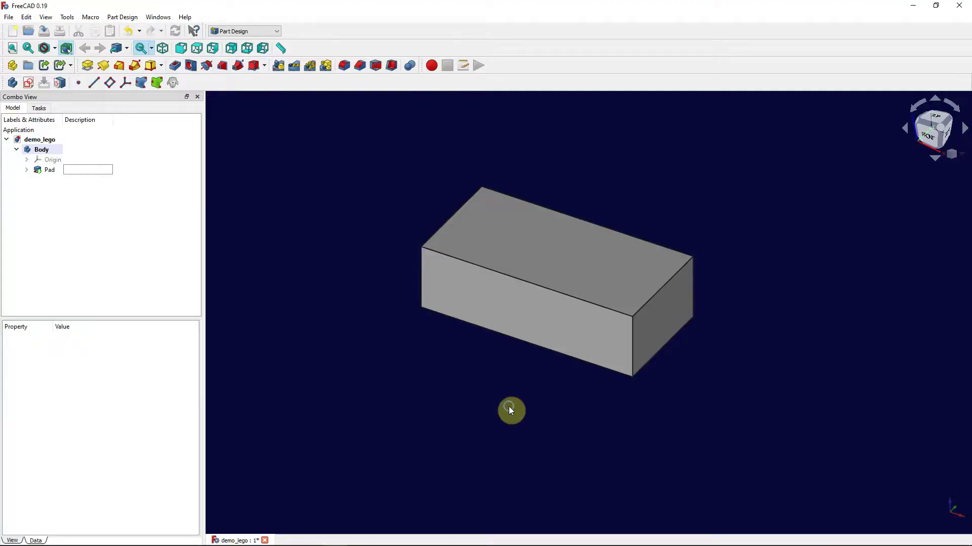
# - Orbit to the underside and select the block's bottom face
pyautogui.moveTo(510, 410)
pyautogui.mouseDown(button='middle')
pyautogui.moveTo(559, 278)
pyautogui.moveTo(518, 358)
pyautogui.moveTo(545, 442)
pyautogui.moveTo(536, 399)
pyautogui.moveTo(527, 414)
pyautogui.mouseUp(button='middle')
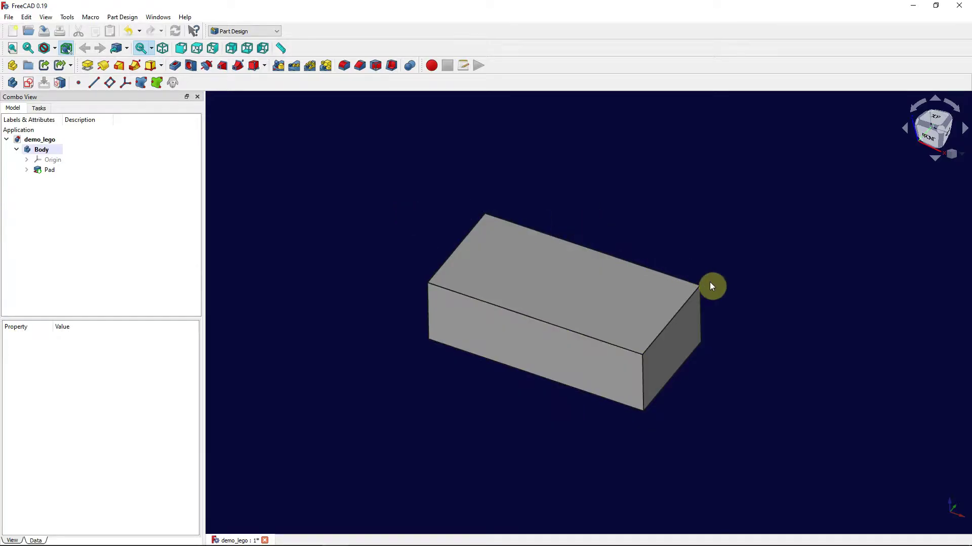
pyautogui.moveTo(711, 286); pyautogui.dragTo(340, 190, button='middle')
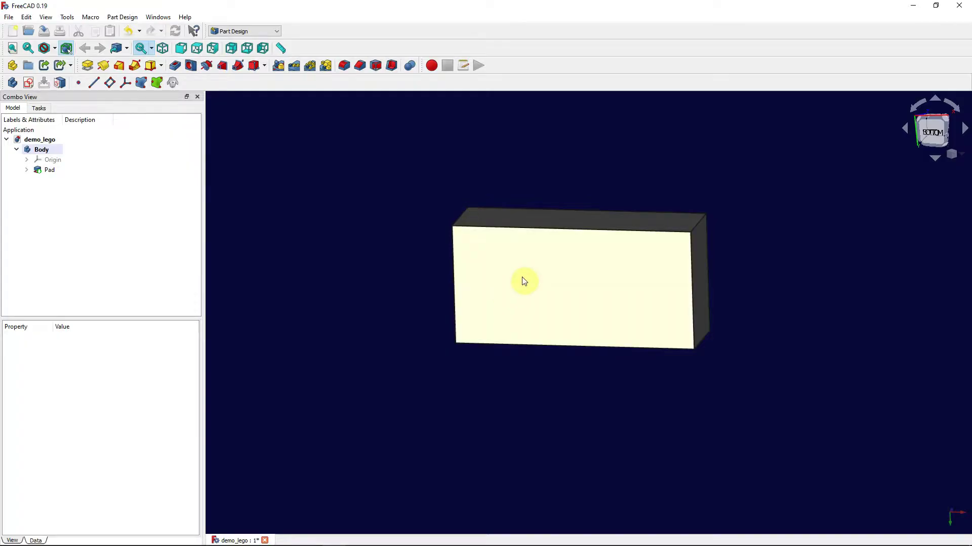
pyautogui.click(525, 279)
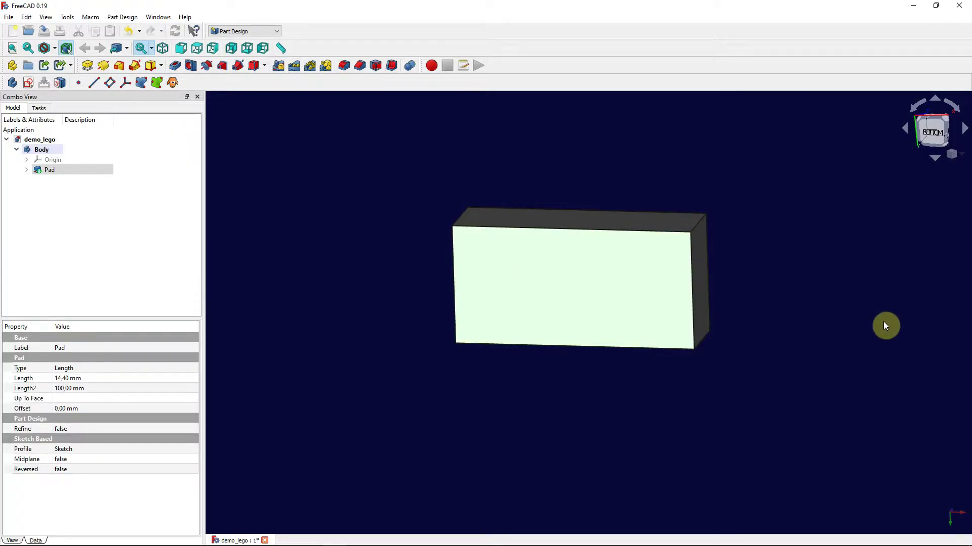
pyautogui.click(499, 247)
# - Start a sketch on the bottom face and draw a rectangle inside the outline
pyautogui.click(29, 84)
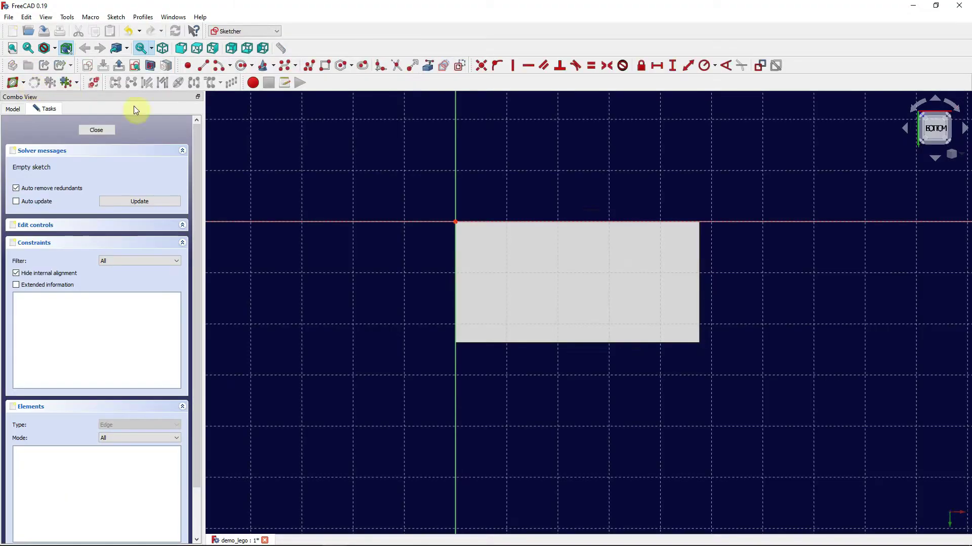
pyautogui.click(326, 65)
pyautogui.click(473, 243)
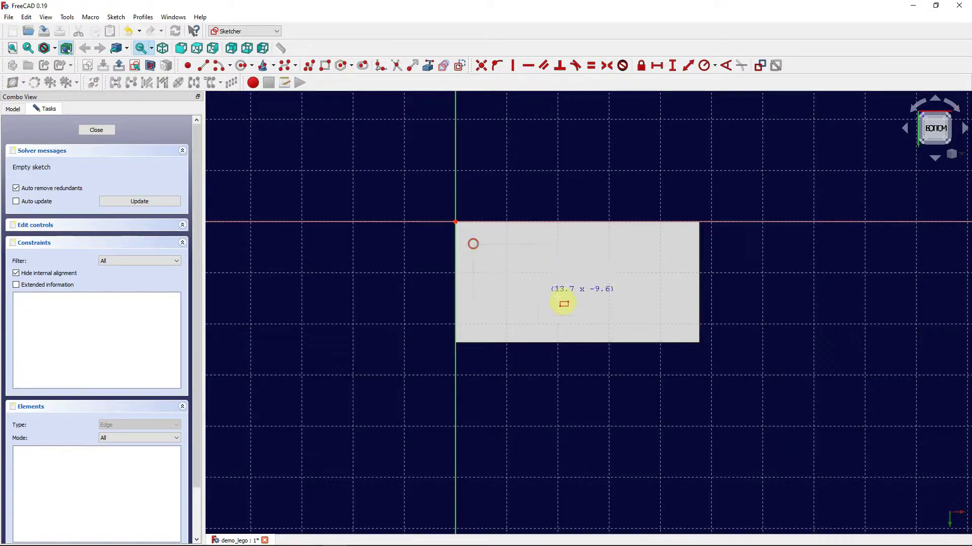
pyautogui.click(678, 329)
pyautogui.scroll(2, 452, 271)
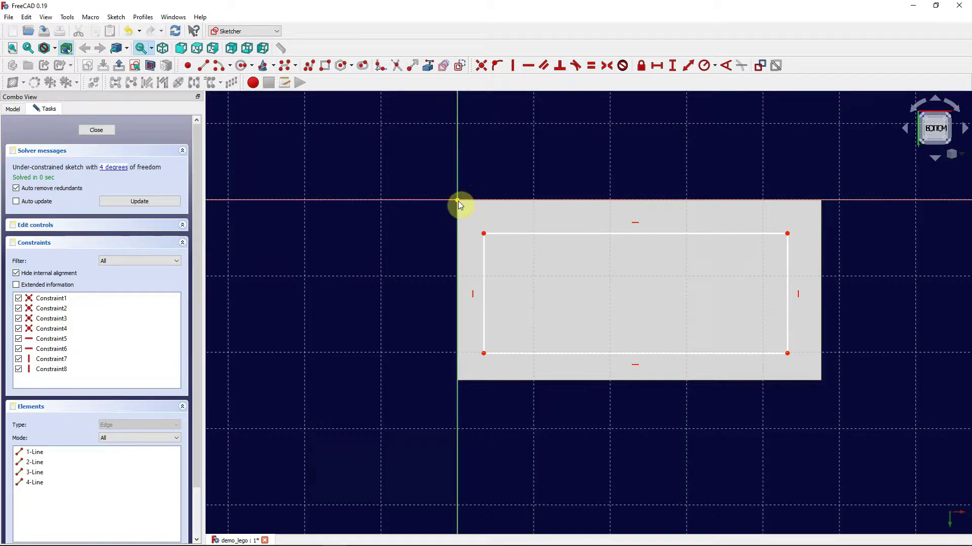
# - Offset the rectangle's top-left corner 1,8 mm horizontally and 1,8 mm vertically from the origin
pyautogui.click(673, 65)
pyautogui.click(461, 200)
pyautogui.click(483, 234)
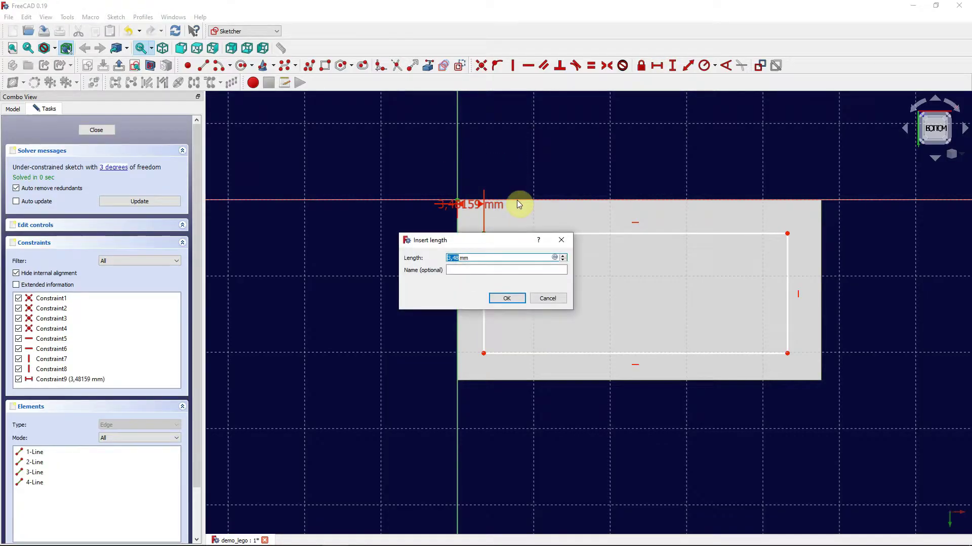
pyautogui.write('1,8')
pyautogui.press('Return')
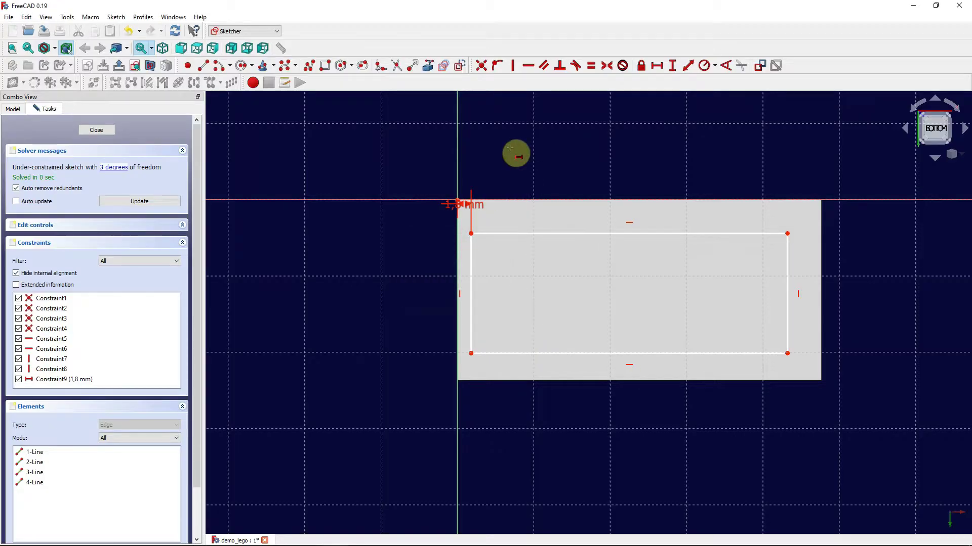
pyautogui.moveTo(462, 209); pyautogui.dragTo(427, 169)
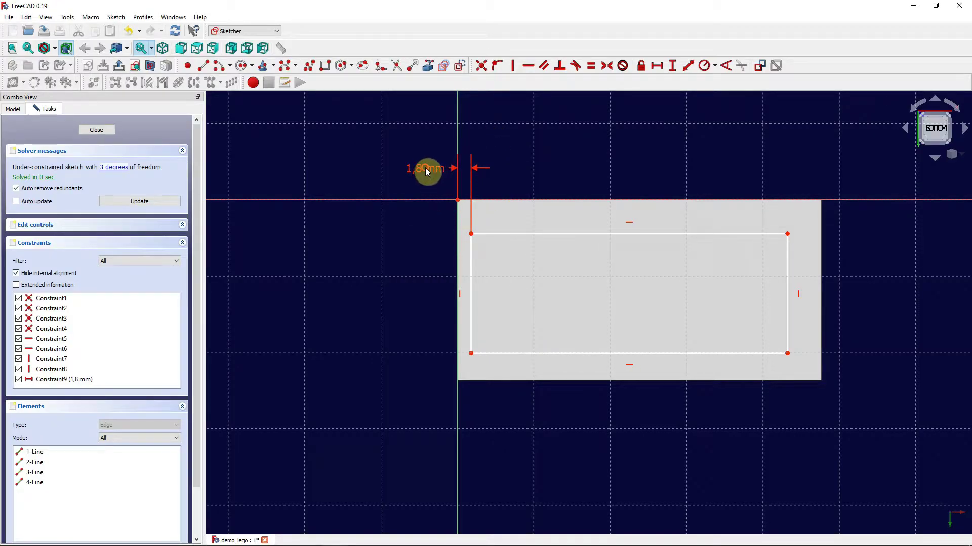
pyautogui.click(672, 66)
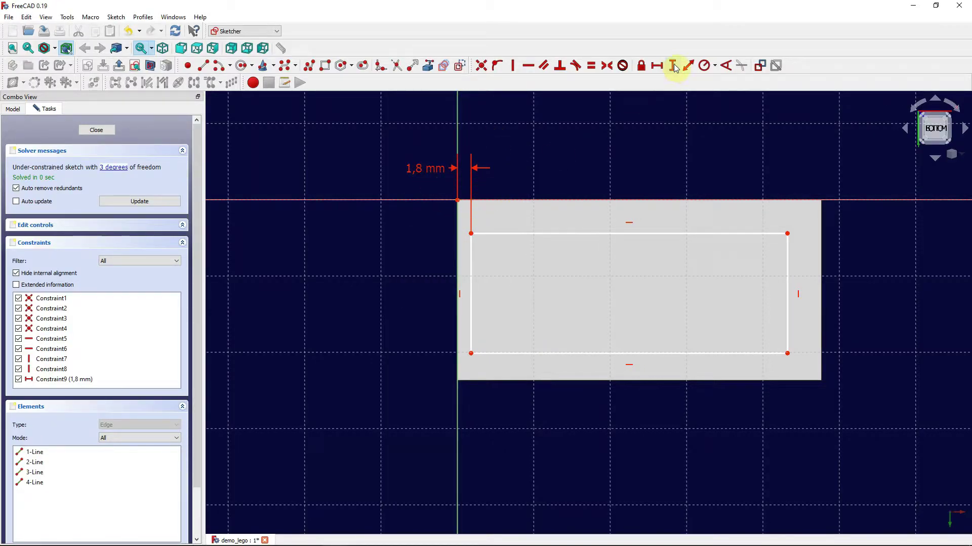
pyautogui.click(455, 201)
pyautogui.click(472, 236)
pyautogui.write('1,')
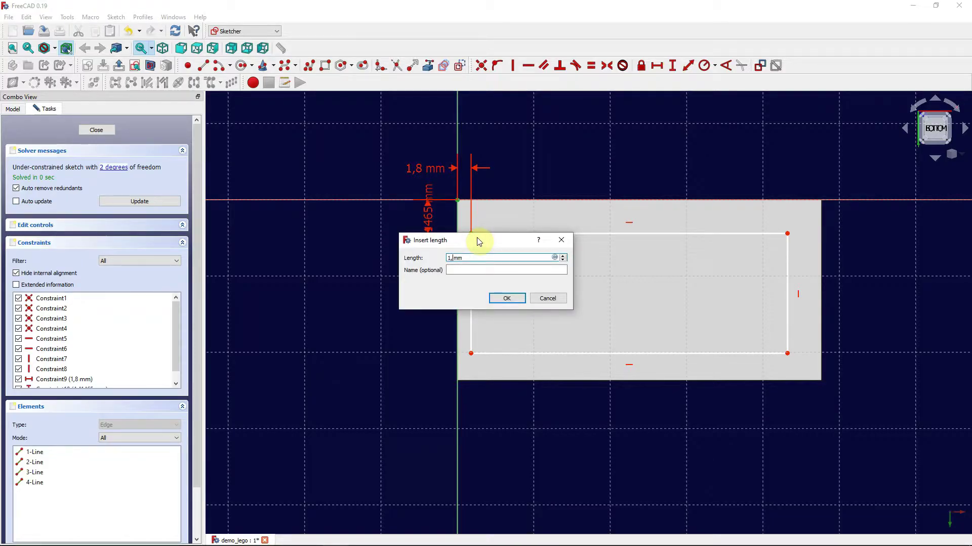
pyautogui.write('8')
pyautogui.press('Return')
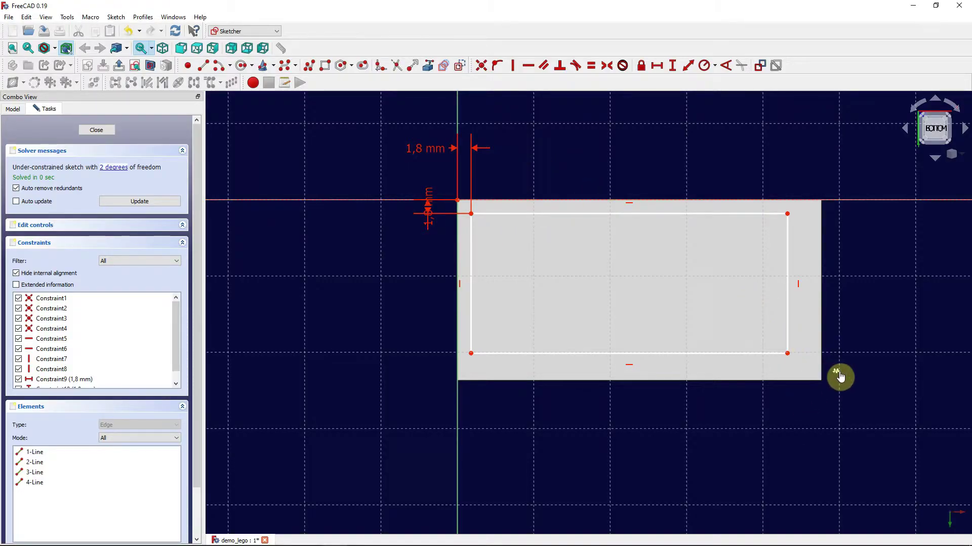
# - Bring the block's bottom outline edge into the sketch as external geometry
pyautogui.click(821, 379)
pyautogui.click(427, 69)
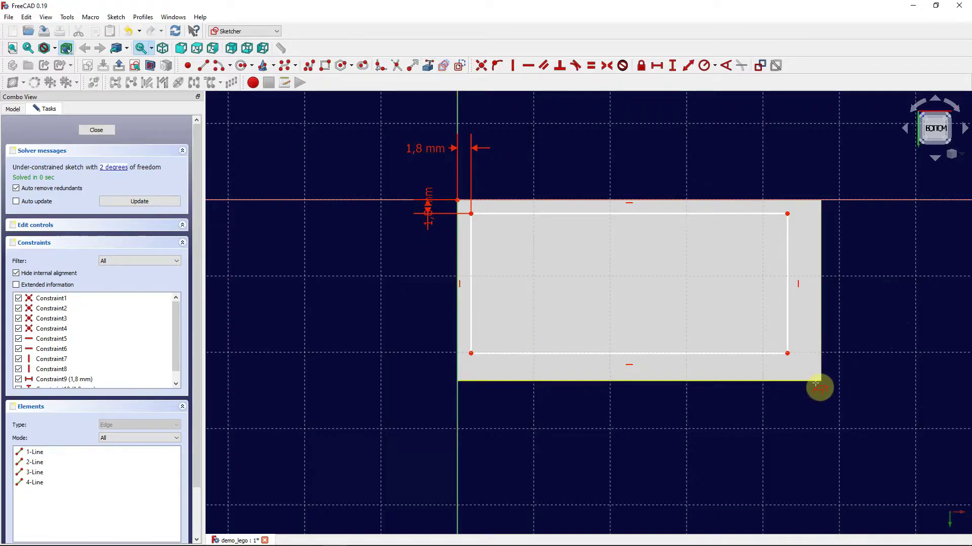
pyautogui.click(816, 383)
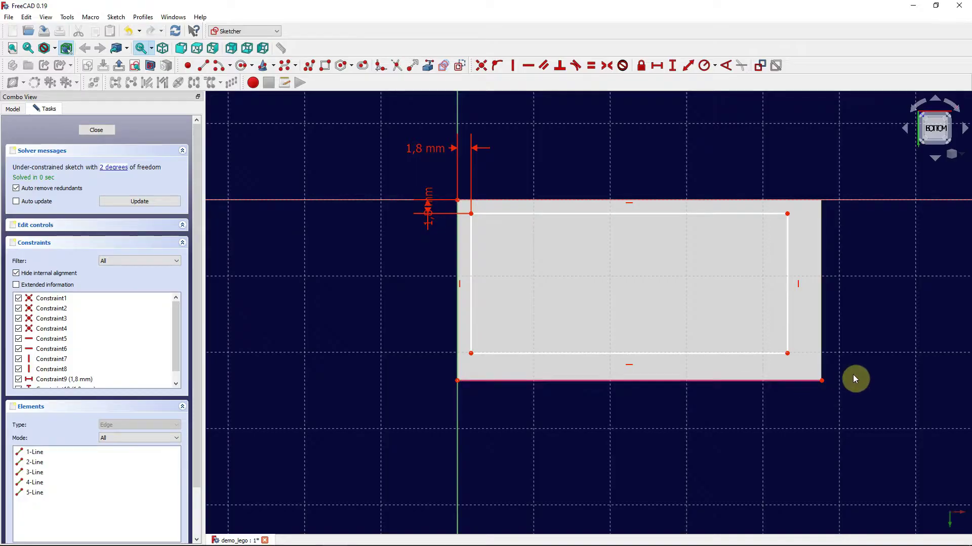
# - Constrain the inner rectangle 1,8 mm from the block's right and bottom edges, then close Sketch001
pyautogui.click(656, 66)
pyautogui.click(788, 352)
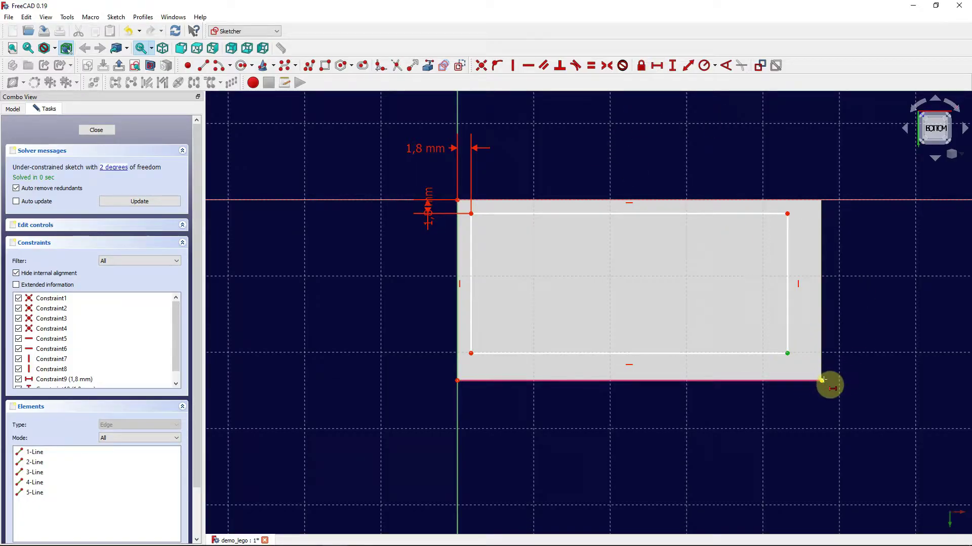
pyautogui.click(821, 381)
pyautogui.write('1,8mm')
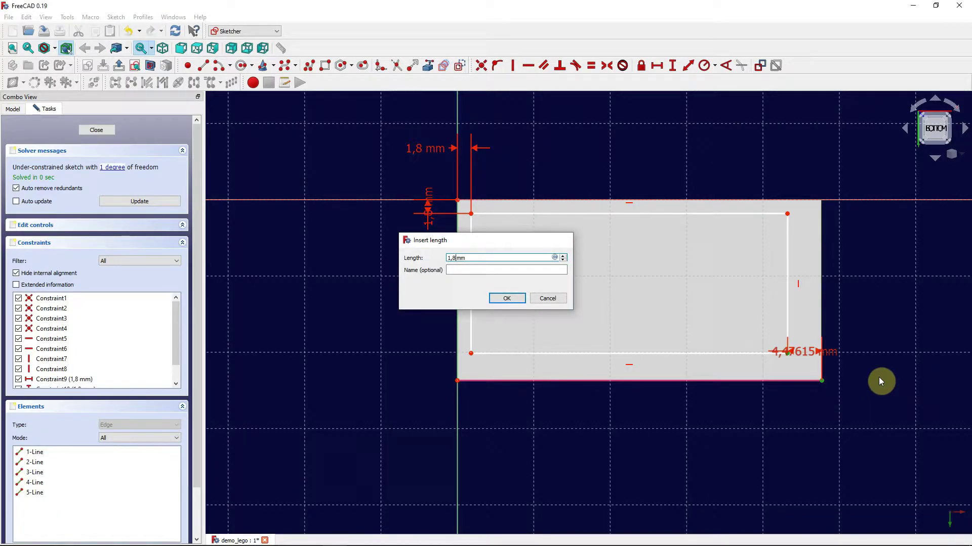
pyautogui.press('Return')
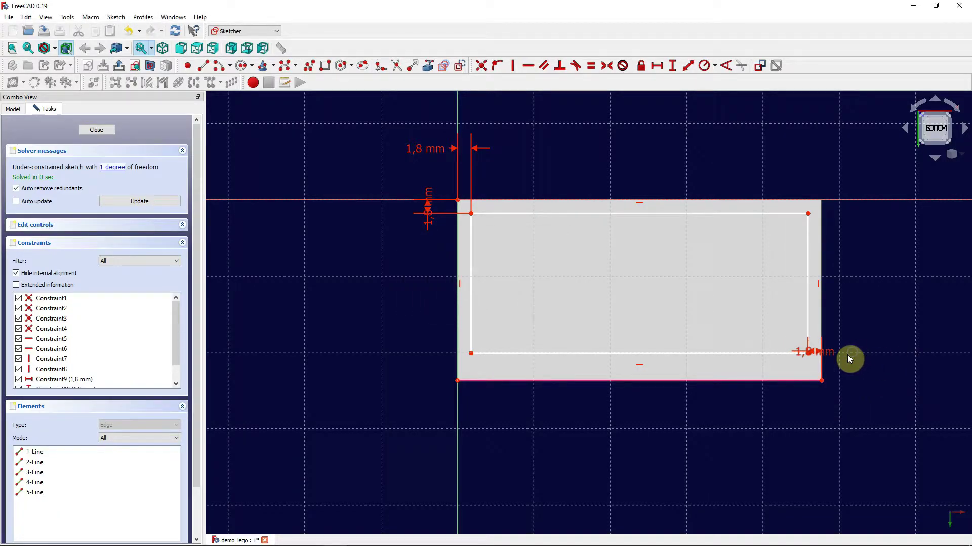
pyautogui.click(677, 71)
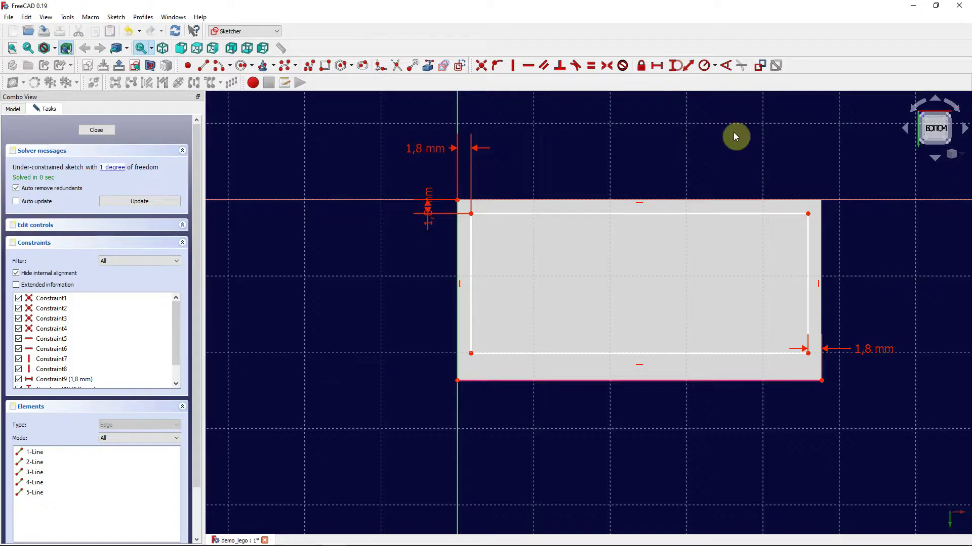
pyautogui.click(821, 380)
pyautogui.click(808, 353)
pyautogui.write('1,8')
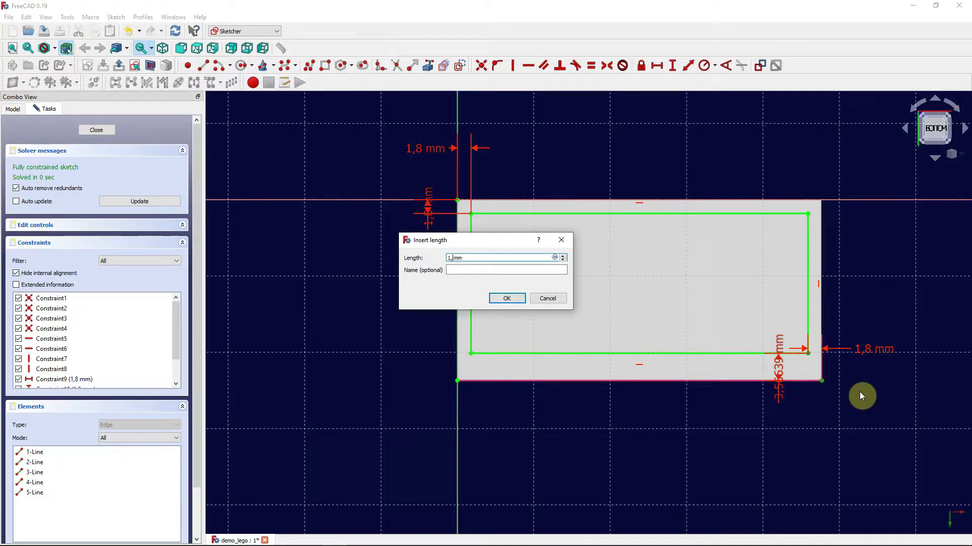
pyautogui.press('Return')
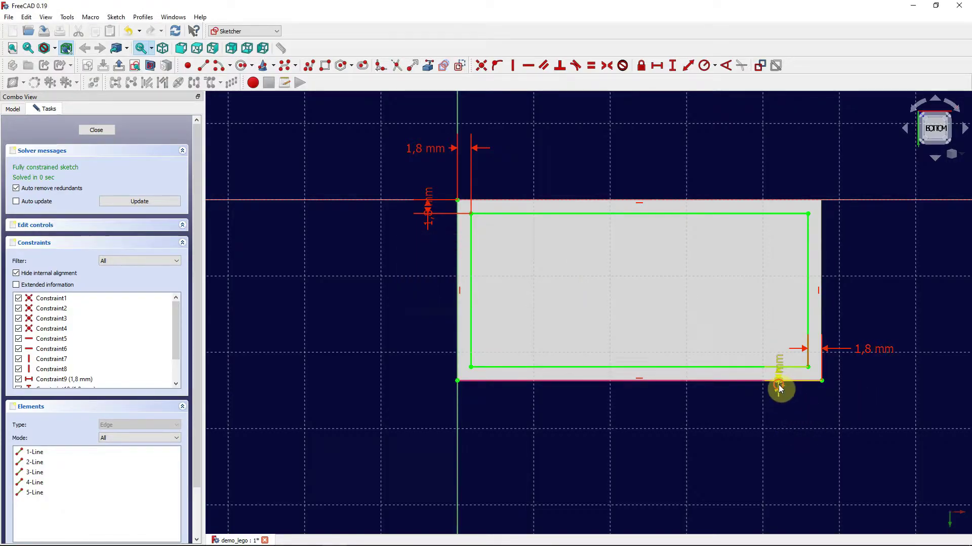
pyautogui.moveTo(778, 385); pyautogui.dragTo(867, 420)
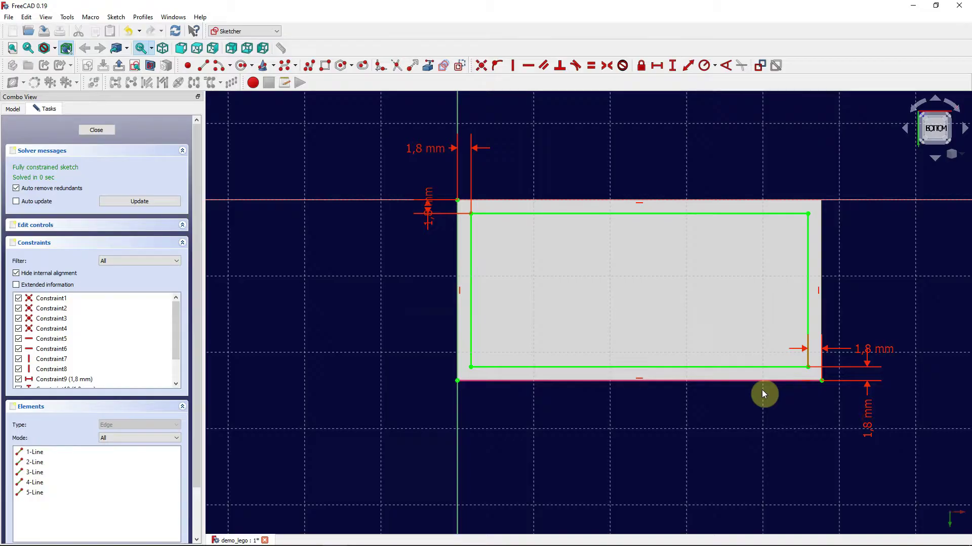
pyautogui.click(111, 133)
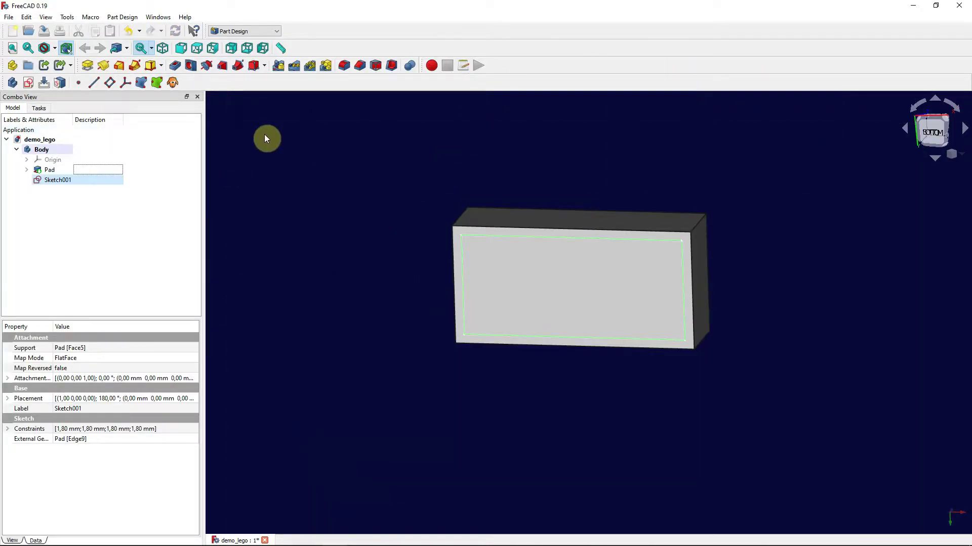
# - Pocket Sketch001 12,6 mm deep into the block's underside
pyautogui.click(176, 66)
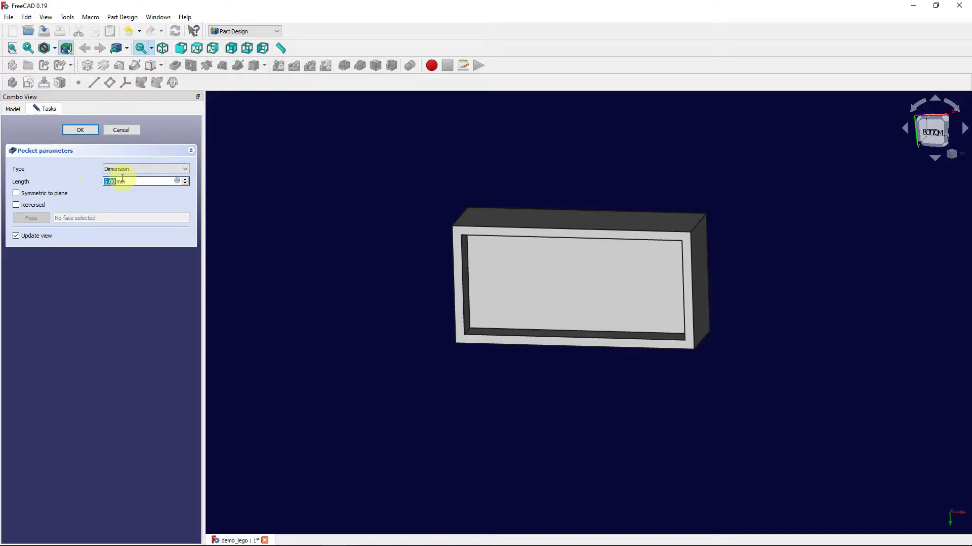
pyautogui.moveTo(135, 181); pyautogui.dragTo(106, 177)
pyautogui.write('12,6')
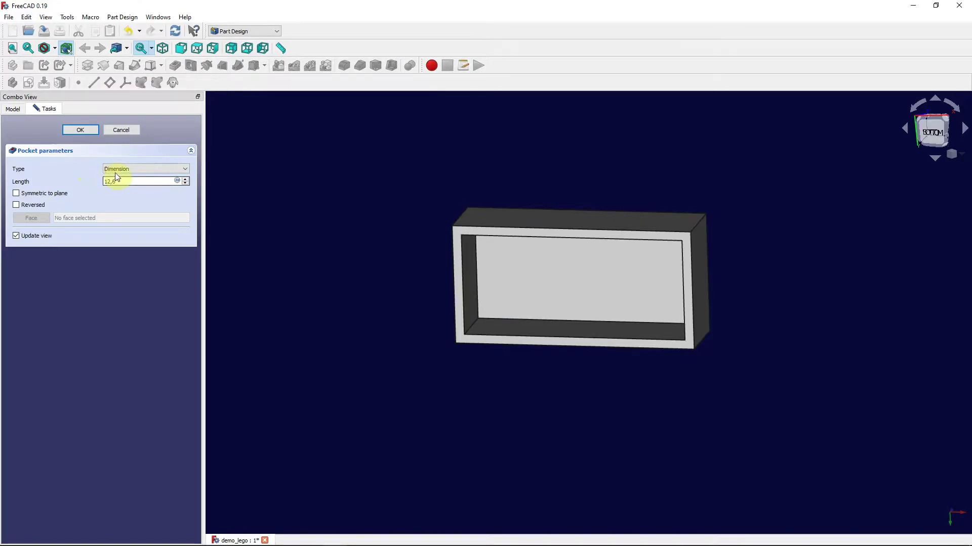
pyautogui.click(80, 130)
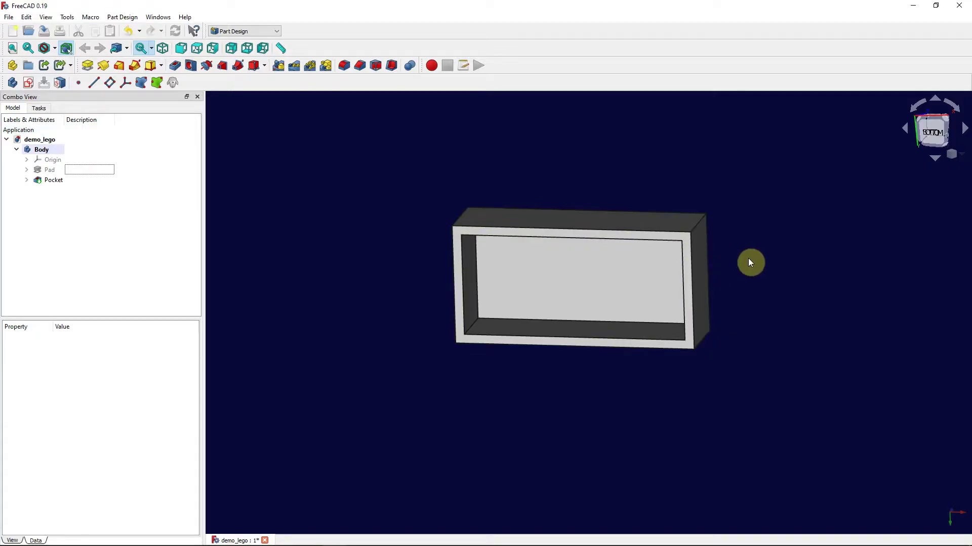
# - Orbit the box to inspect the pocket opening from several sides, including below
pyautogui.moveTo(749, 262); pyautogui.dragTo(287, 329, button='middle')
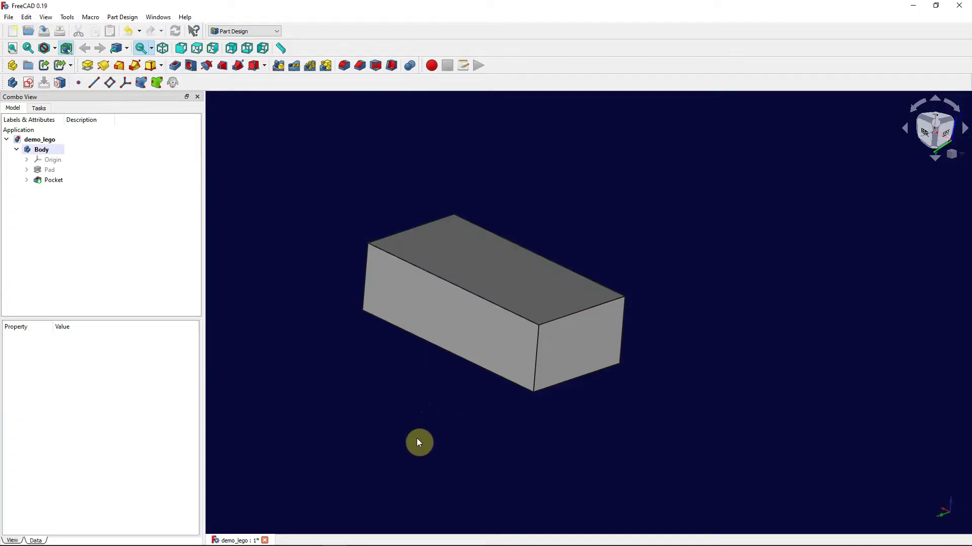
pyautogui.moveTo(418, 443); pyautogui.dragTo(429, 249, button='middle')
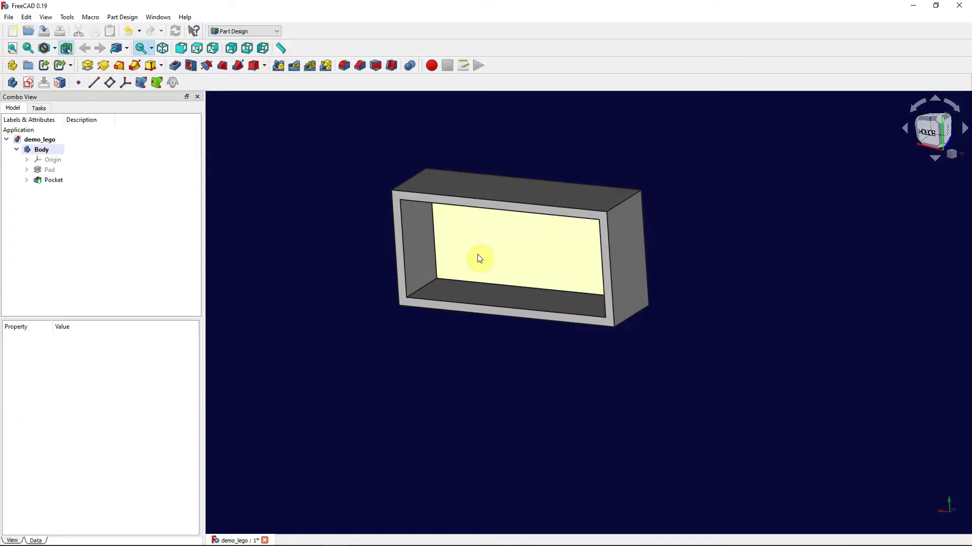
pyautogui.moveTo(484, 144); pyautogui.dragTo(486, 310, button='middle')
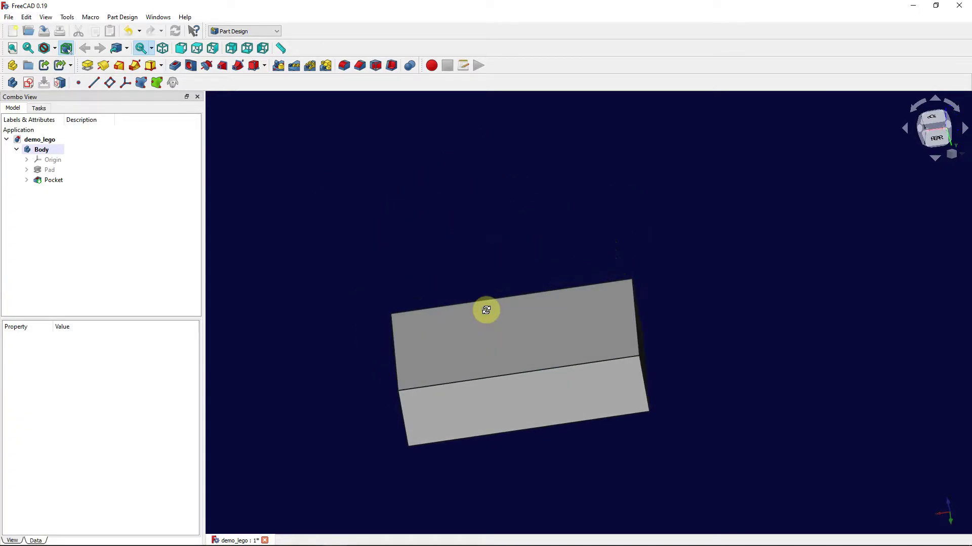
# - Return to an isometric, fitted view and start a new sketch on the box's top face
pyautogui.click(161, 48)
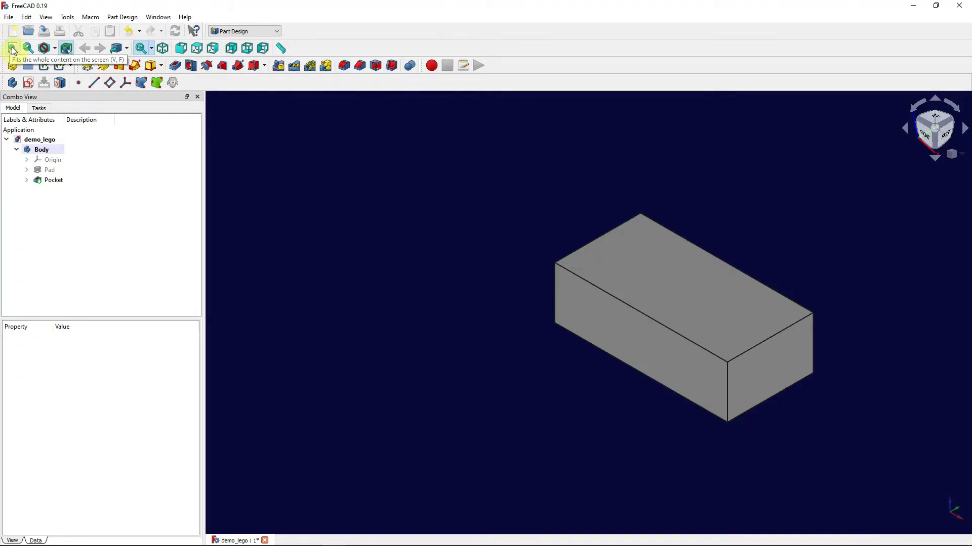
pyautogui.click(12, 49)
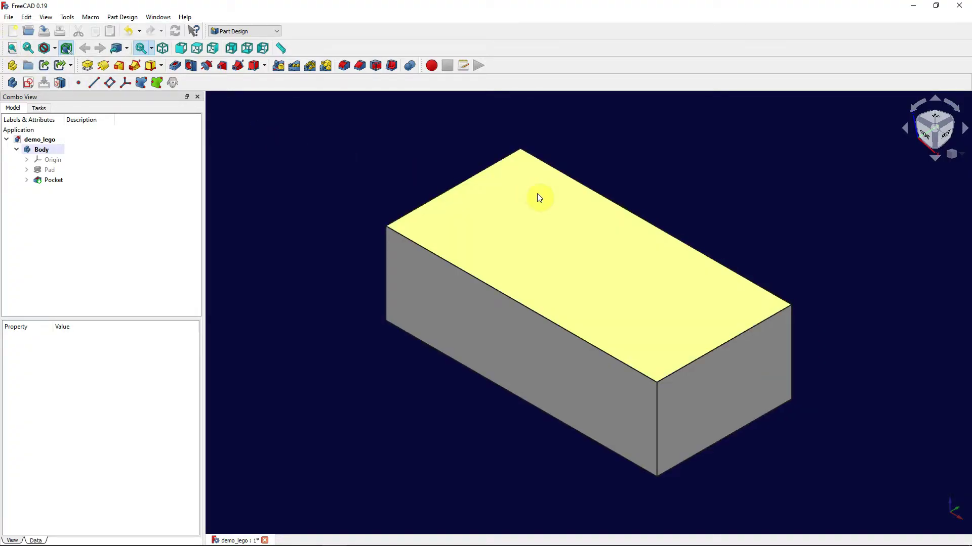
pyautogui.click(527, 208)
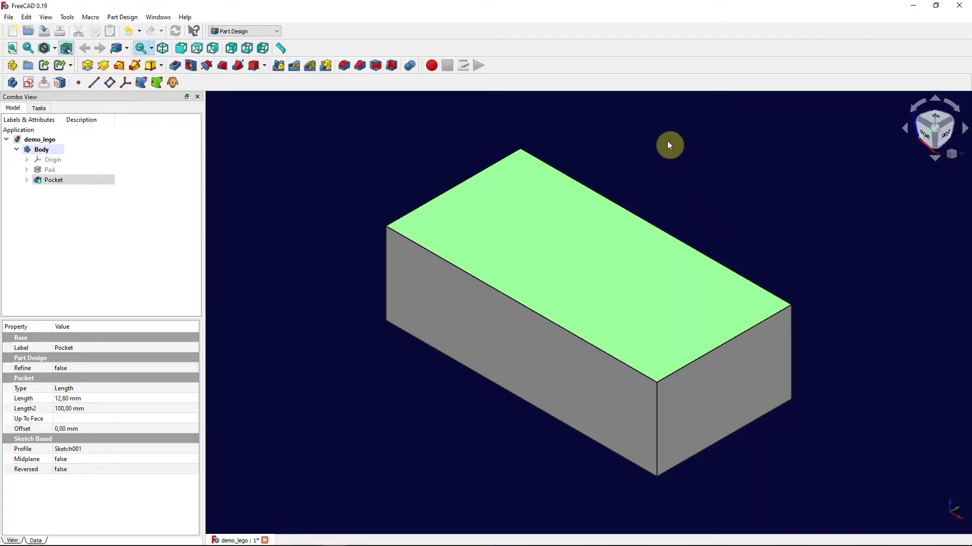
pyautogui.click(30, 83)
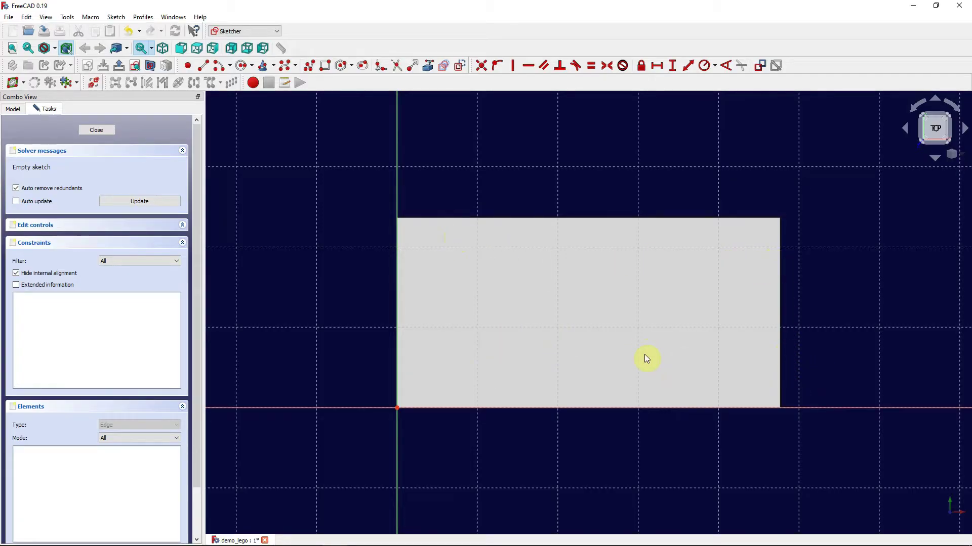
# - Draw two circles, one near the top-left and a second directly below it
pyautogui.click(241, 65)
pyautogui.click(443, 255)
pyautogui.click(461, 277)
pyautogui.click(436, 331)
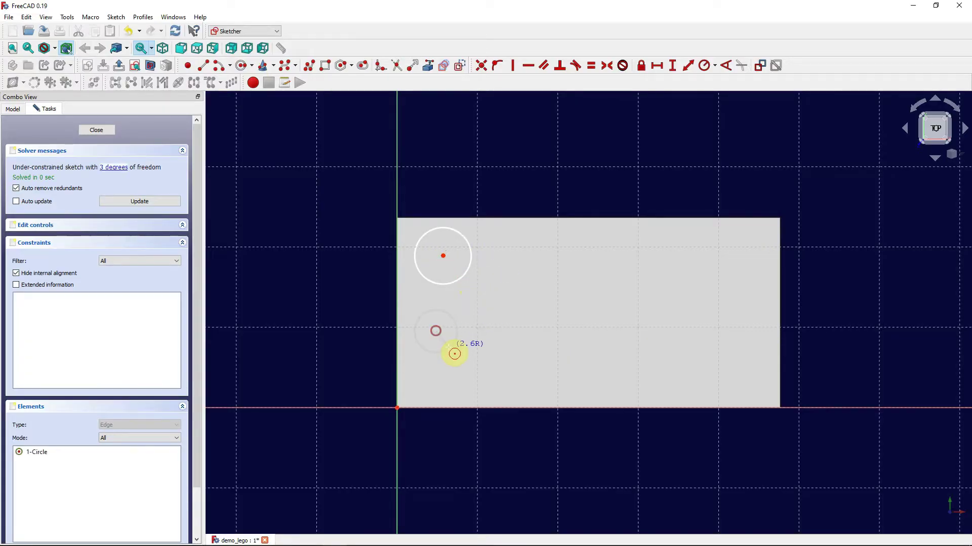
pyautogui.click(455, 356)
pyautogui.rightClick(340, 190)
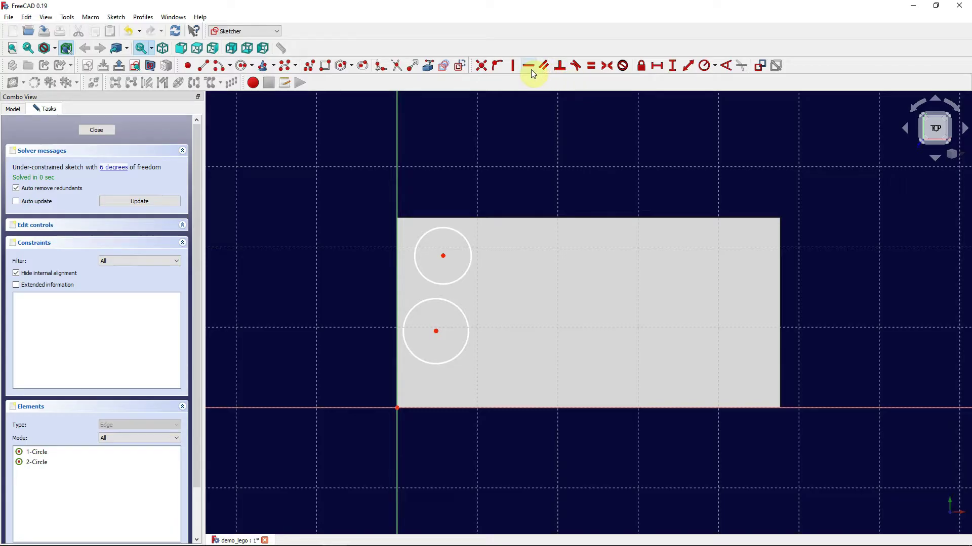
# - Place the lower circle's centre 6 mm horizontally and 6 mm vertically from the sketch origin
pyautogui.click(623, 66)
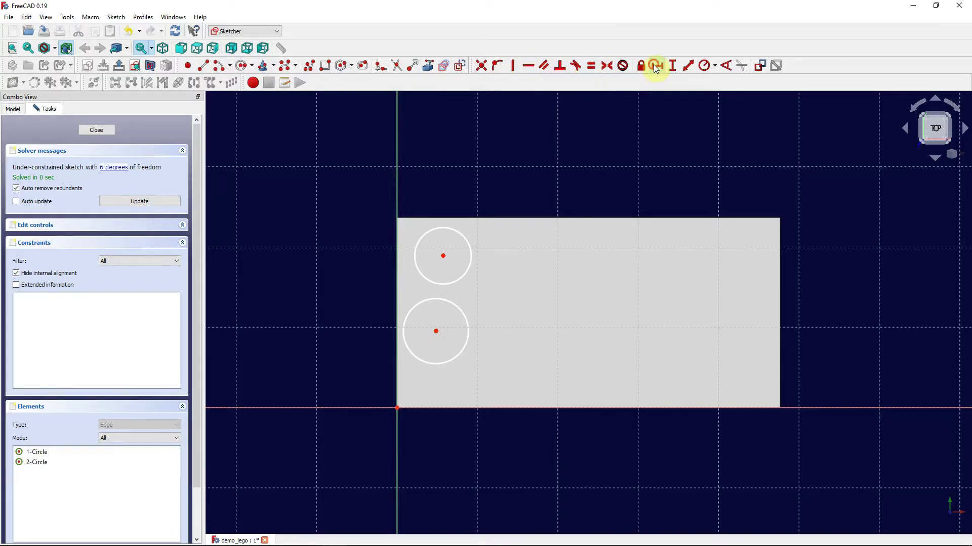
pyautogui.press('l')
pyautogui.click(398, 407)
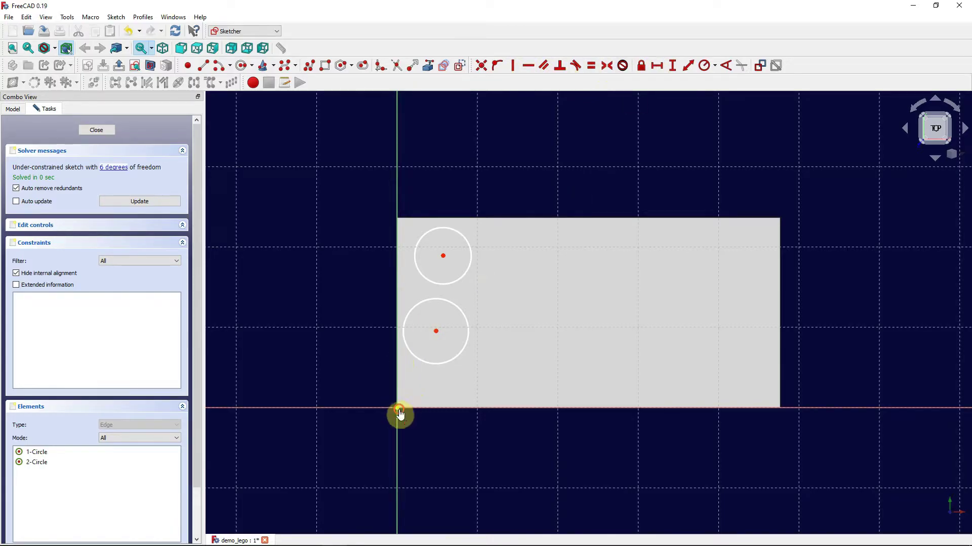
pyautogui.click(436, 331)
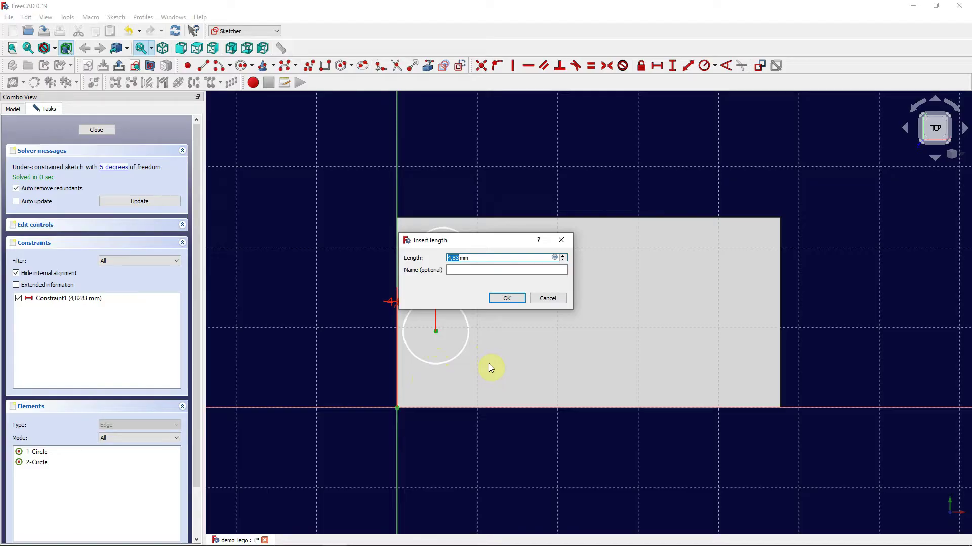
pyautogui.write('6')
pyautogui.press('Return')
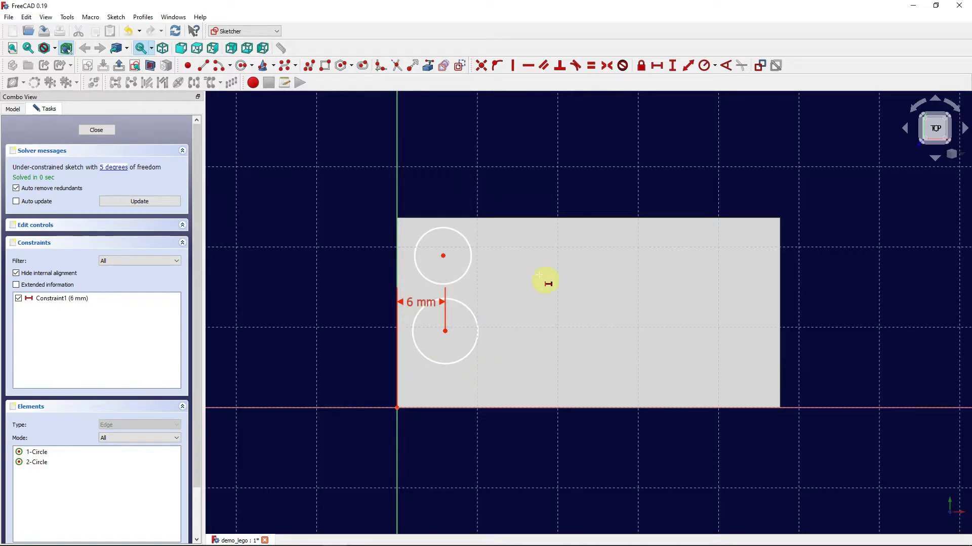
pyautogui.click(673, 66)
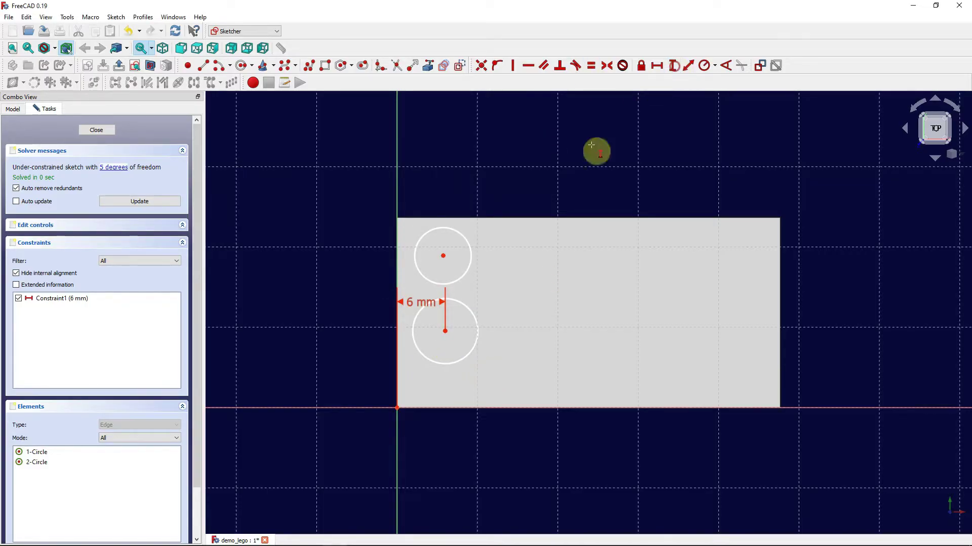
pyautogui.click(445, 331)
pyautogui.click(397, 408)
pyautogui.write('6')
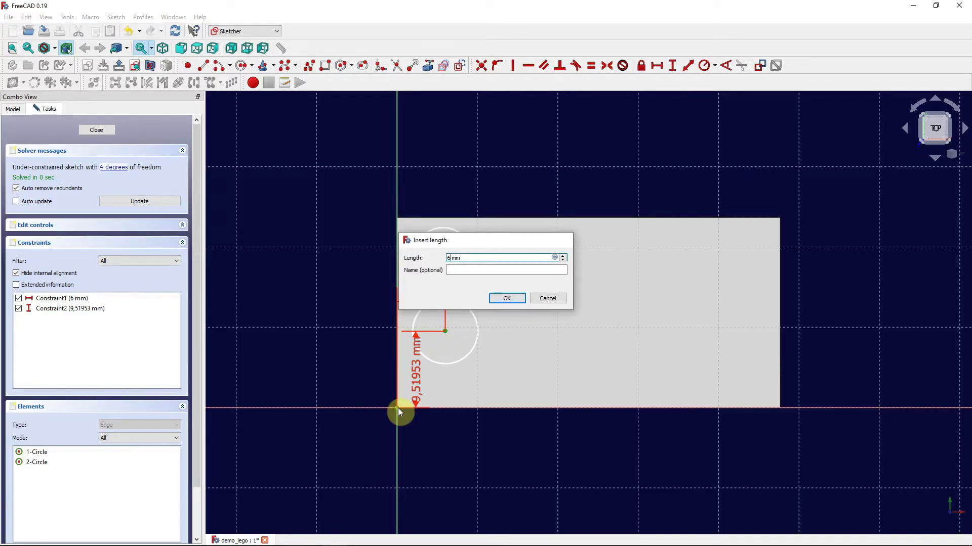
pyautogui.press('Return')
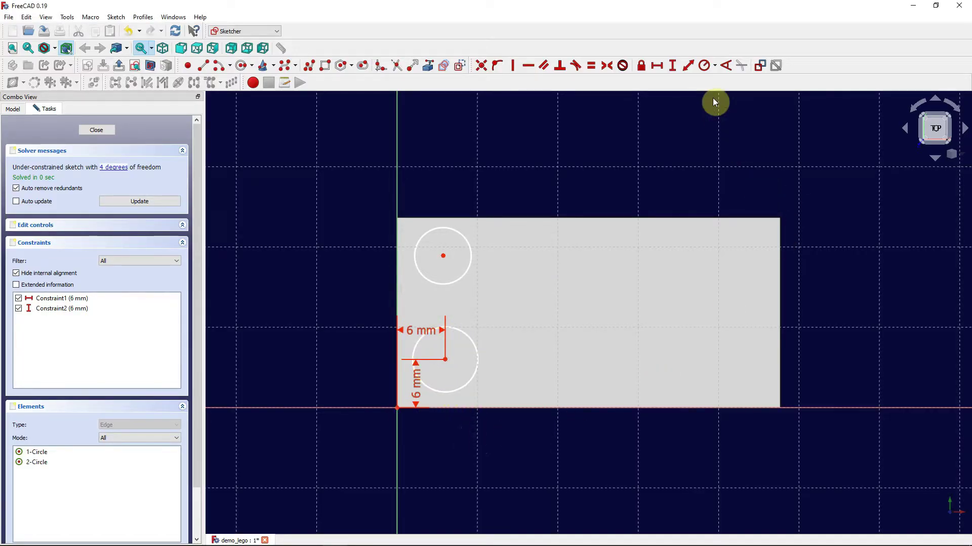
# - Give both the lower and upper circles a radius of 3,6 mm
pyautogui.click(705, 66)
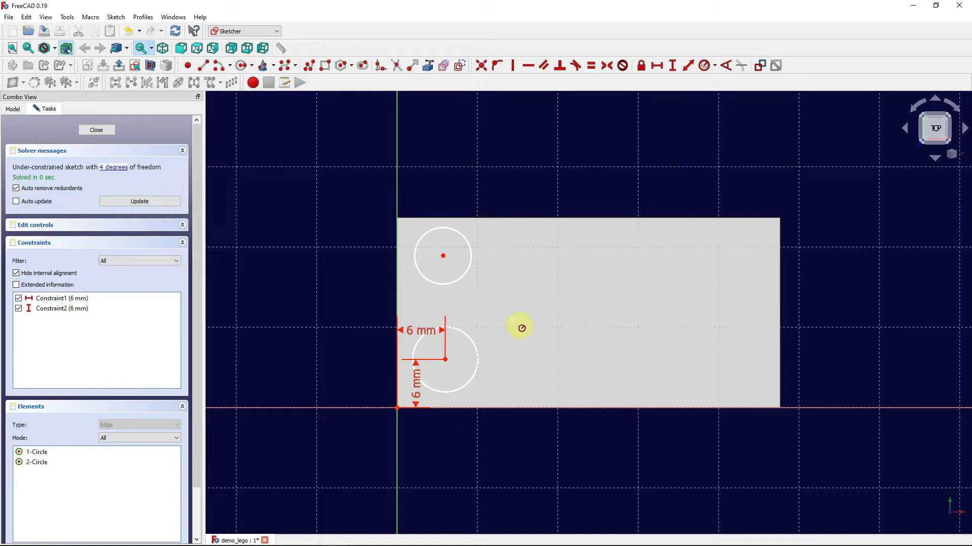
pyautogui.click(471, 342)
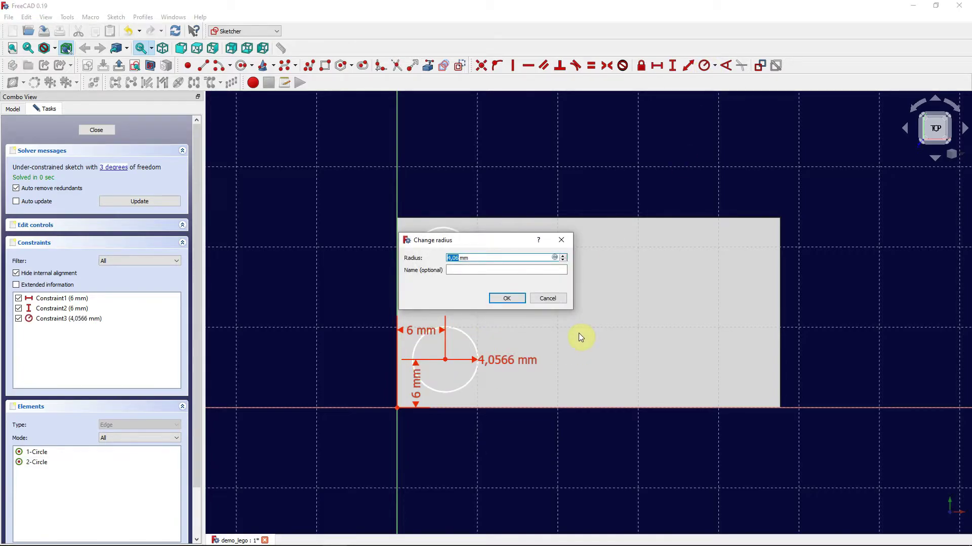
pyautogui.write('3,6')
pyautogui.press('Return')
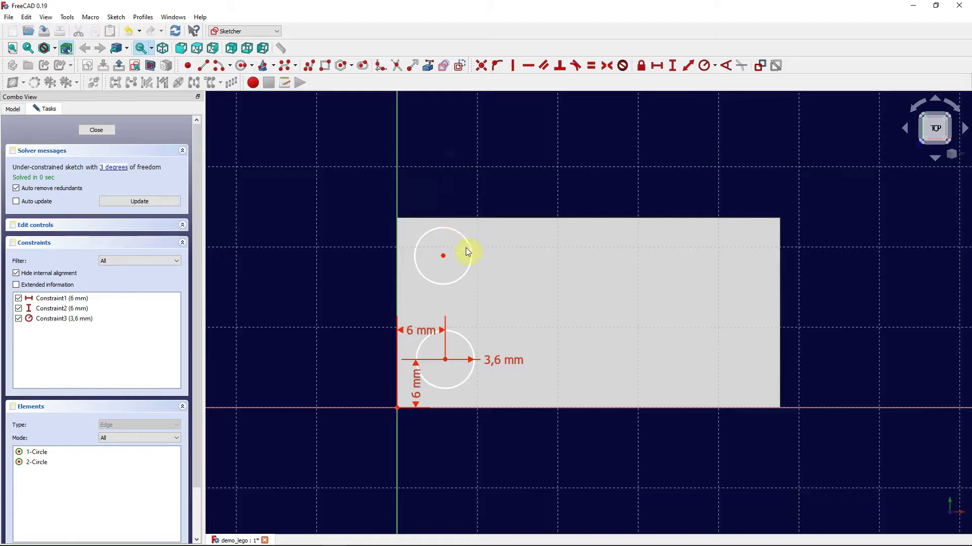
pyautogui.click(706, 66)
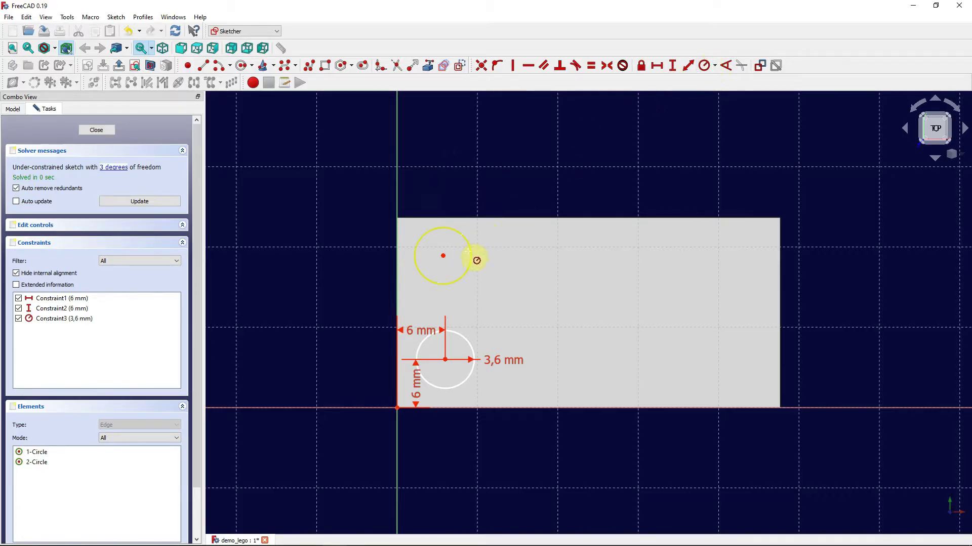
pyautogui.click(472, 256)
pyautogui.write('3,6')
pyautogui.press('Return')
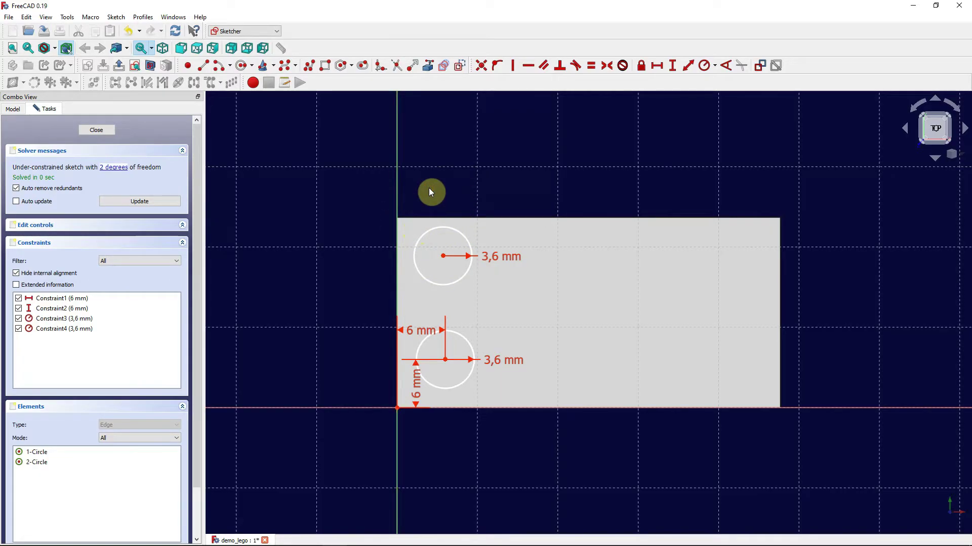
# - Reference the box's top edge and set the upper circle 6 mm horizontally from the top-left corner
pyautogui.click(425, 71)
pyautogui.click(526, 218)
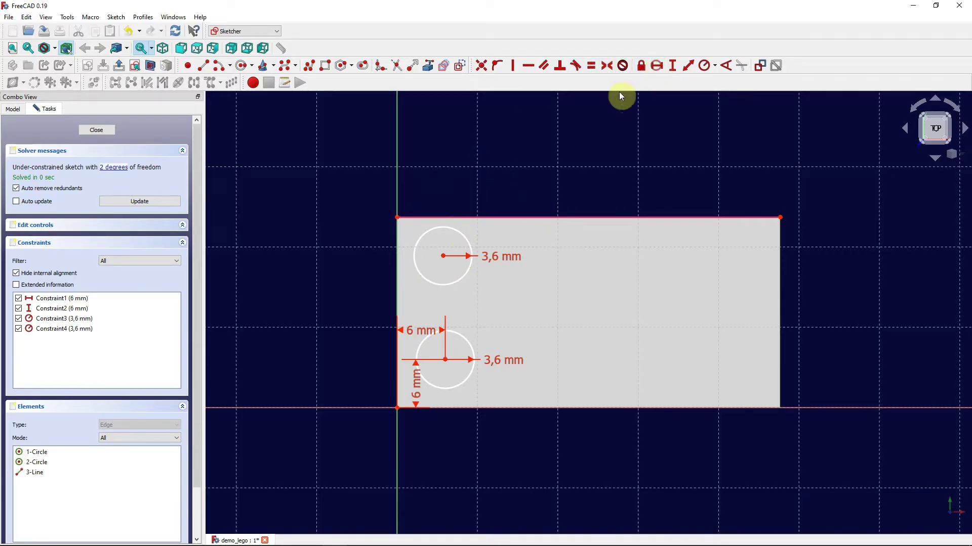
pyautogui.click(397, 218)
pyautogui.click(441, 255)
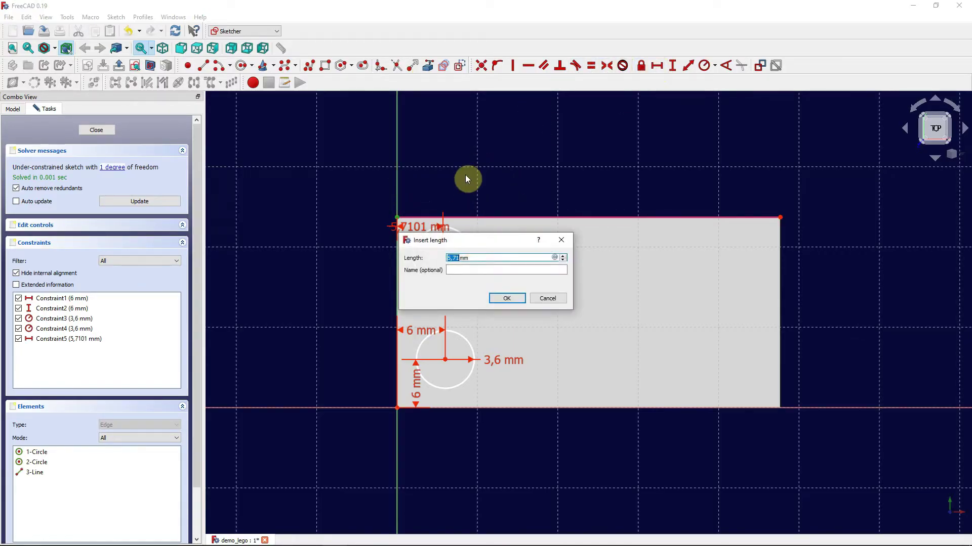
pyautogui.write('6')
pyautogui.press('Return')
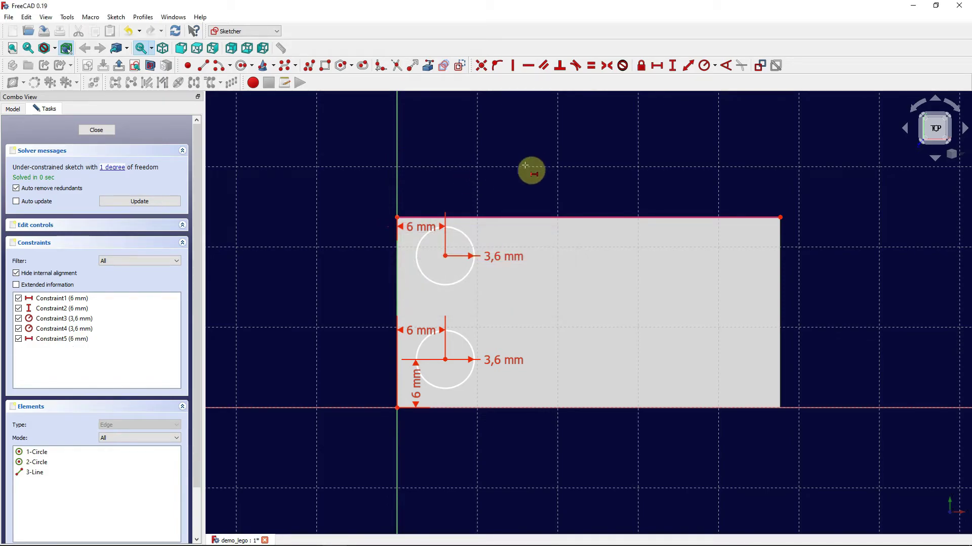
# - Place the upper circle 6 mm below the top edge and close the sketch
pyautogui.click(672, 65)
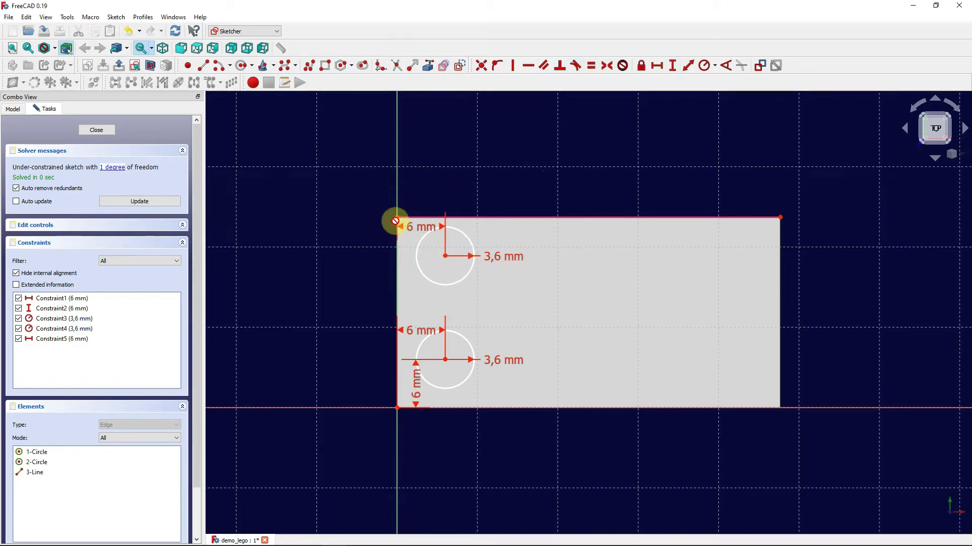
pyautogui.click(440, 253)
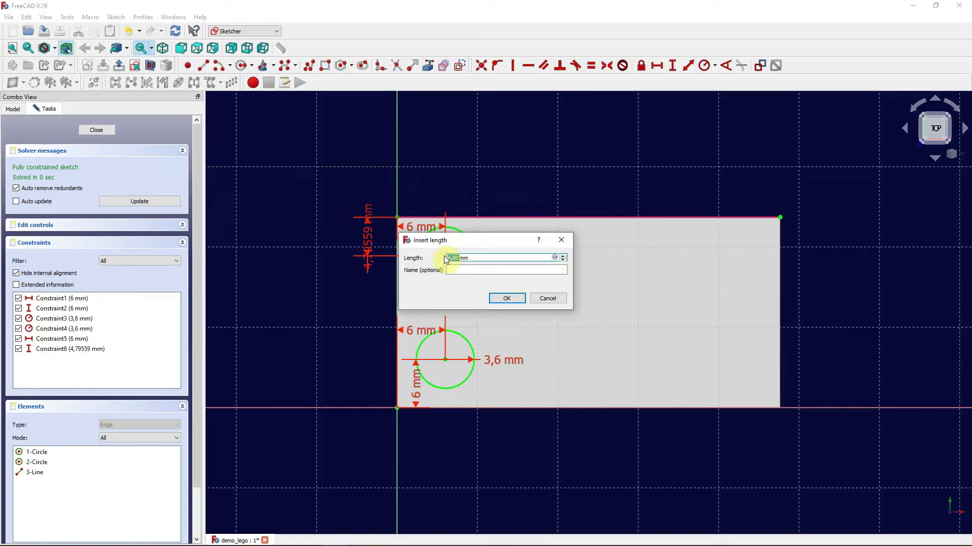
pyautogui.press('Return')
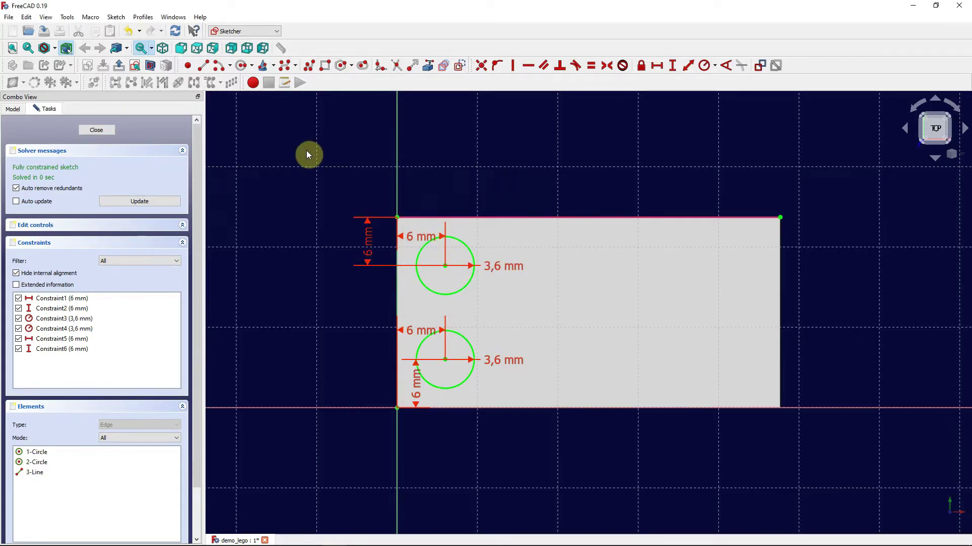
pyautogui.click(109, 131)
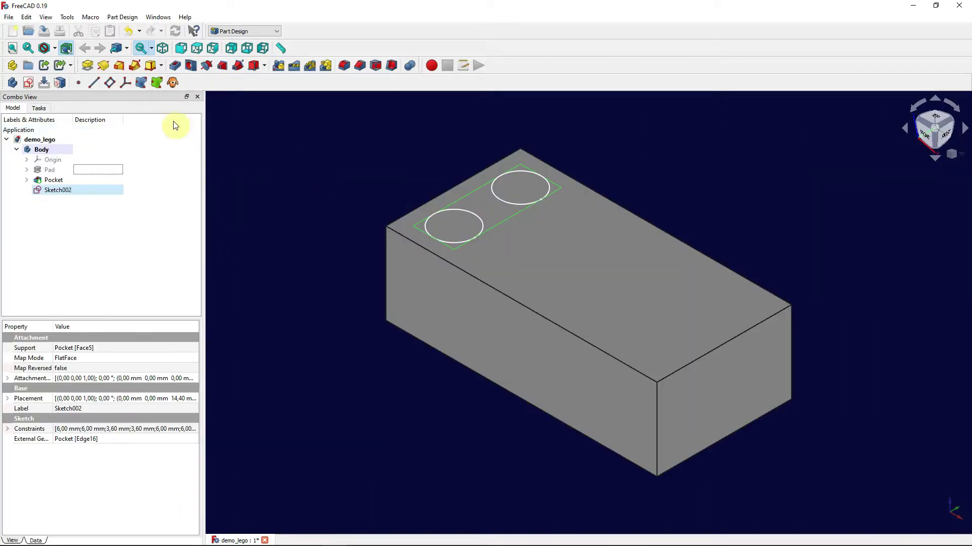
# - Pad the two sketch circles into studs with a 1,8 length, then select Pad001
pyautogui.click(88, 66)
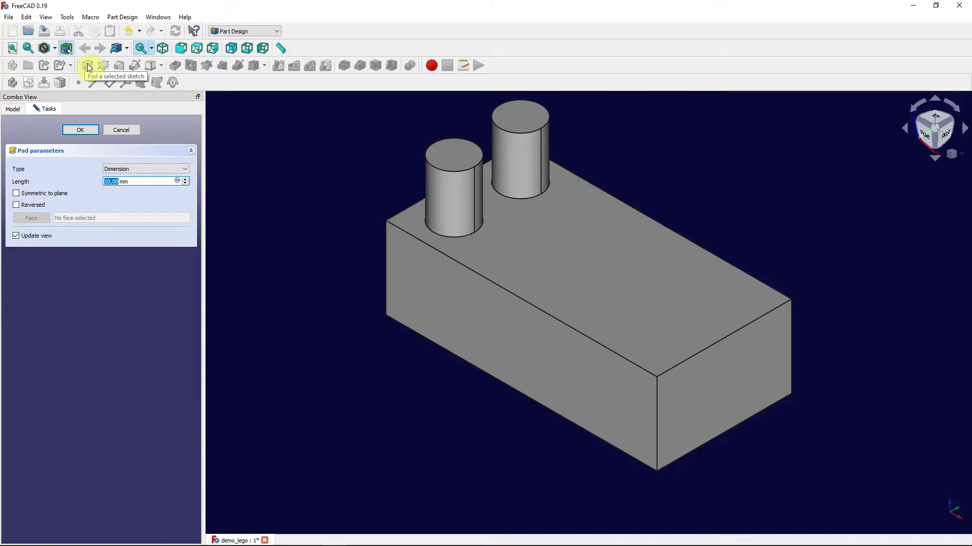
pyautogui.write('1,8')
pyautogui.press('Return')
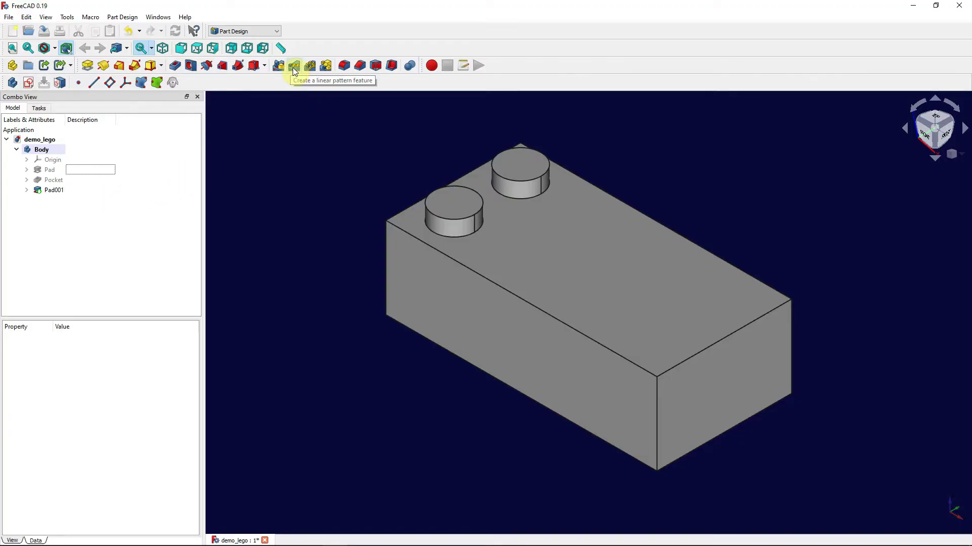
pyautogui.click(107, 190)
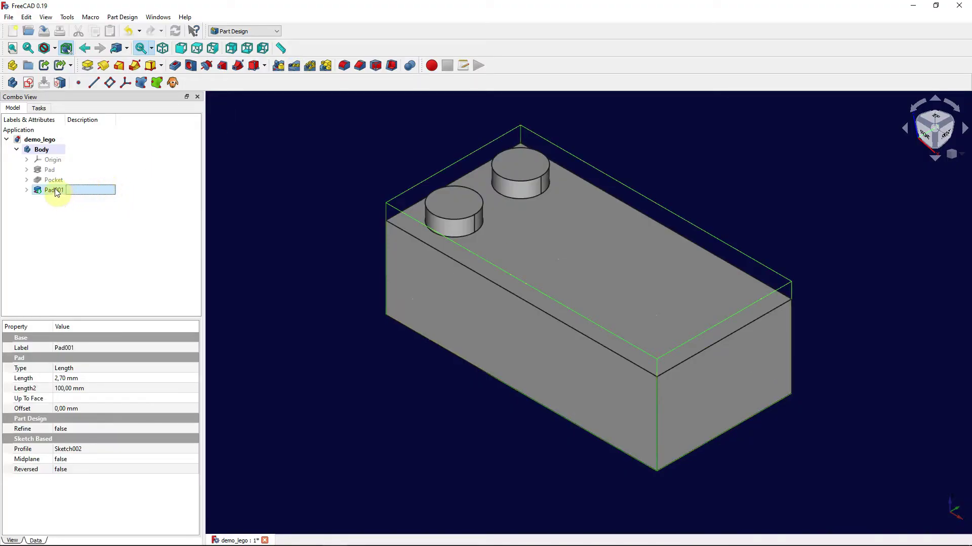
# - Linear-pattern Pad001 over a 36 mm length with 4 occurrences, giving eight studs
pyautogui.click(296, 69)
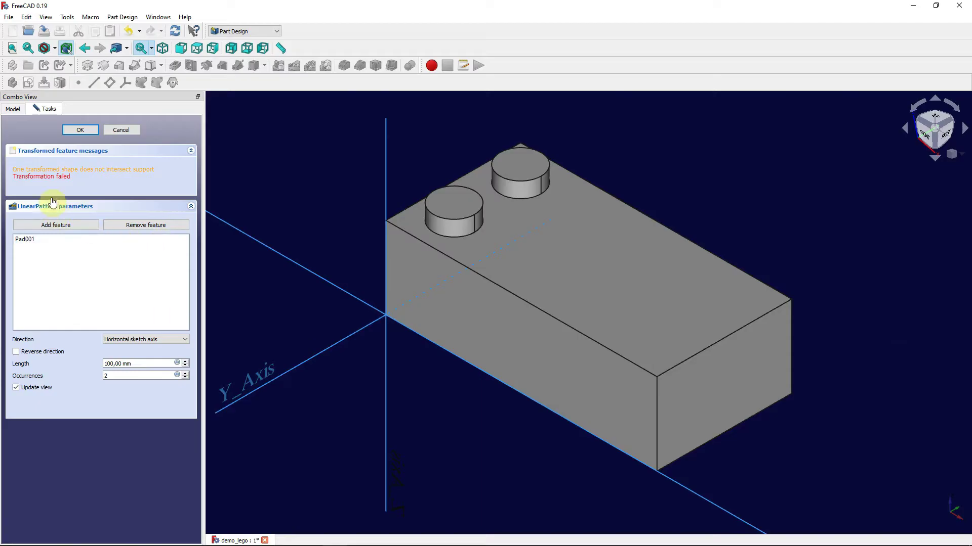
pyautogui.scroll(-5, 834, 332)
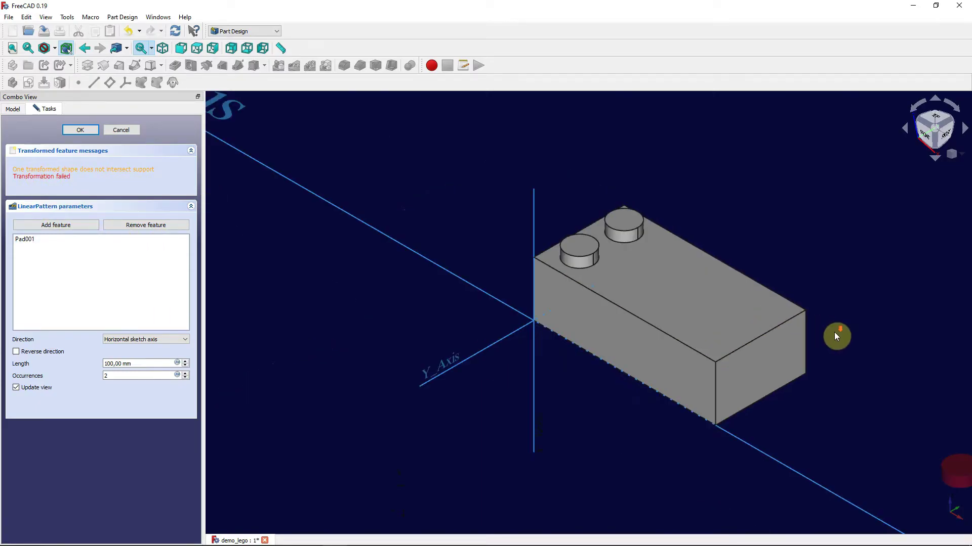
pyautogui.moveTo(851, 351); pyautogui.dragTo(606, 312, button='middle')
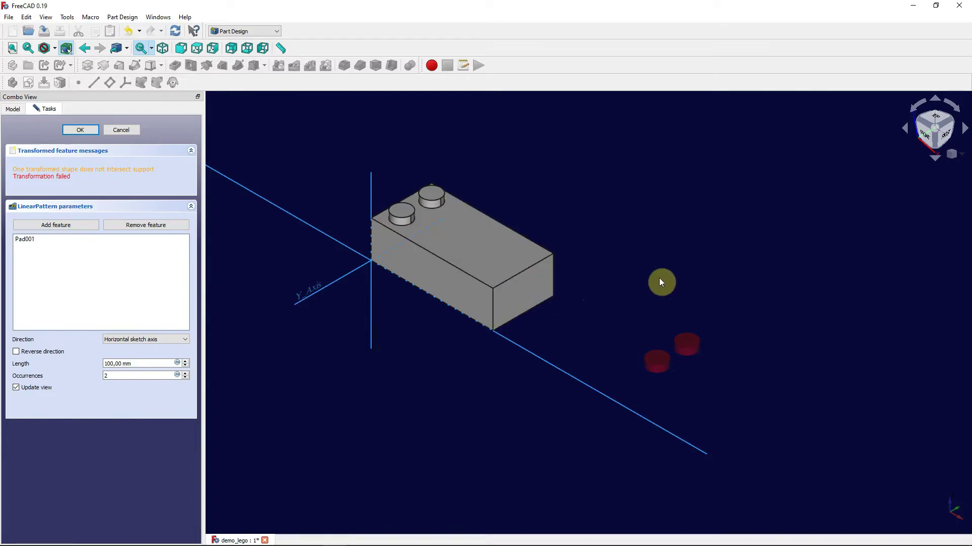
pyautogui.click(129, 362)
pyautogui.doubleClick(130, 363)
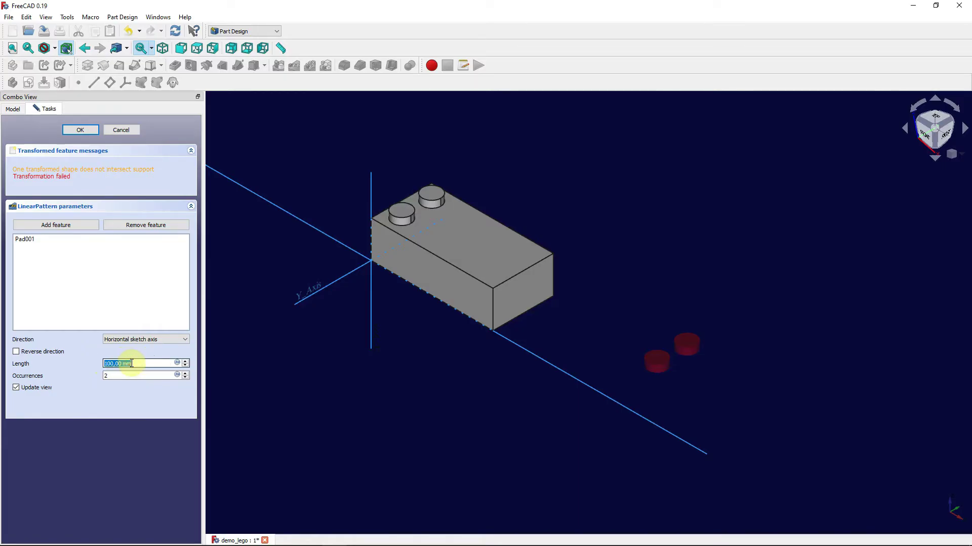
pyautogui.write('36')
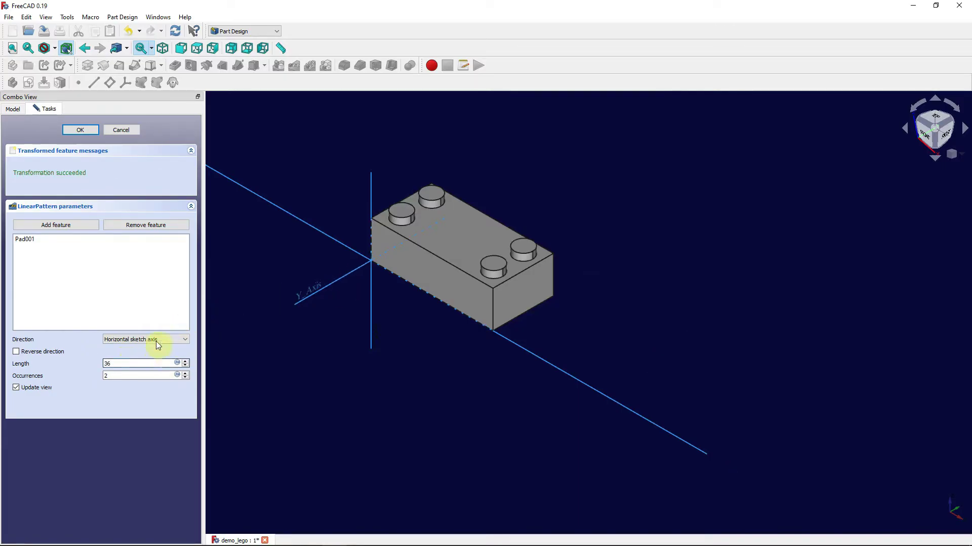
pyautogui.scroll(2, 499, 203)
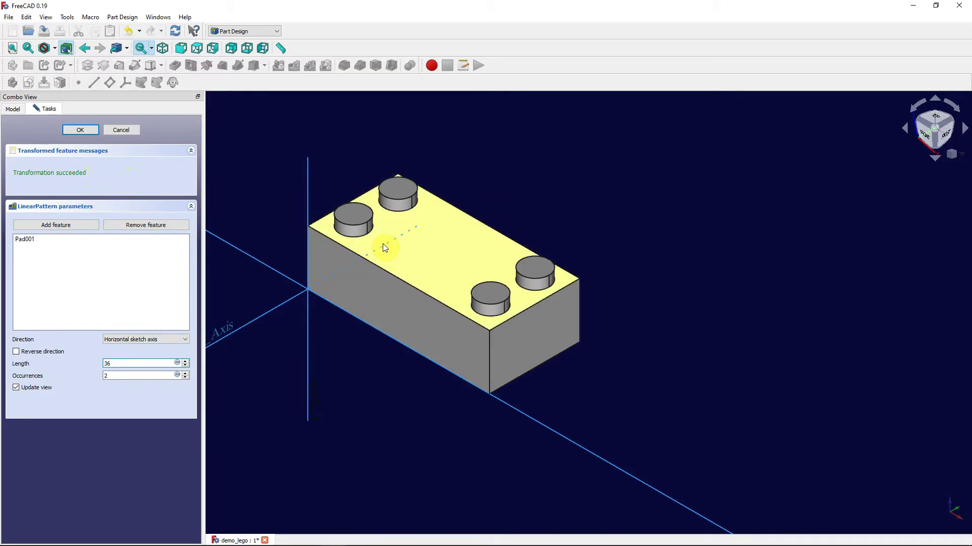
pyautogui.click(186, 373)
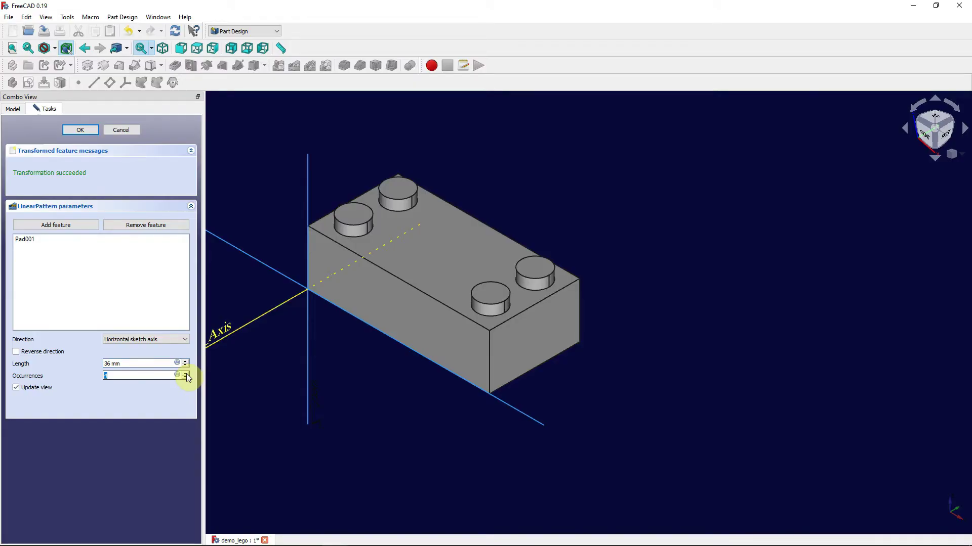
pyautogui.click(187, 373)
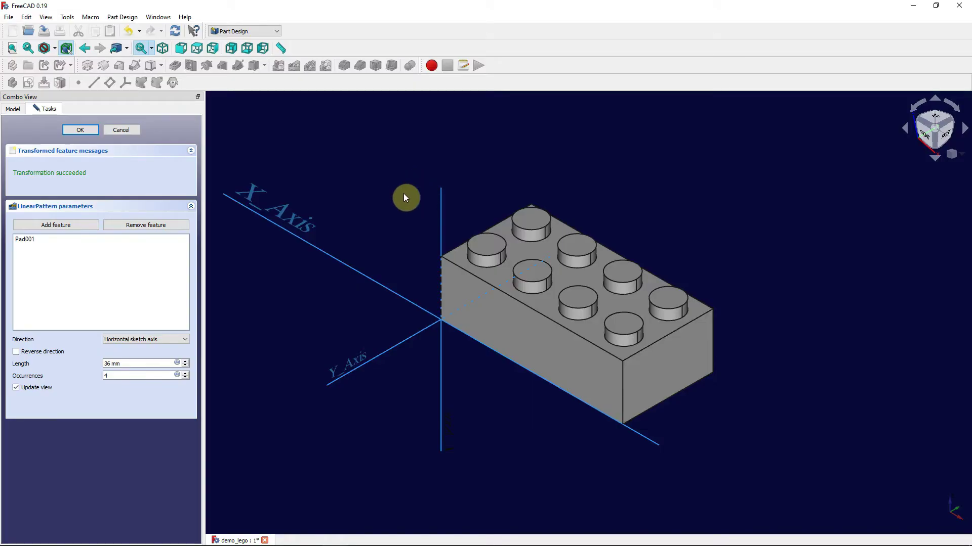
# - Accept the stud pattern and start a new sketch on the inner face of the underside cavity
pyautogui.click(81, 130)
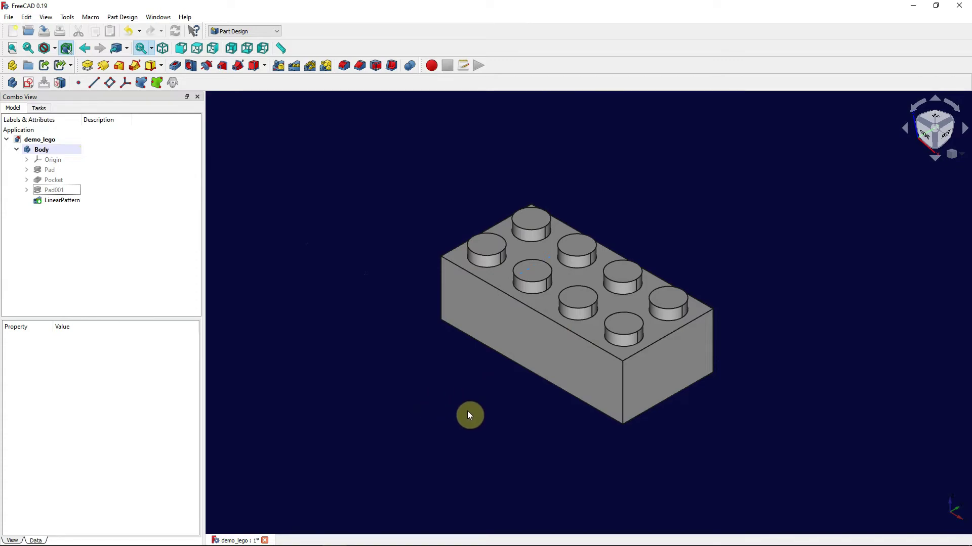
pyautogui.moveTo(467, 411); pyautogui.dragTo(491, 199, button='middle')
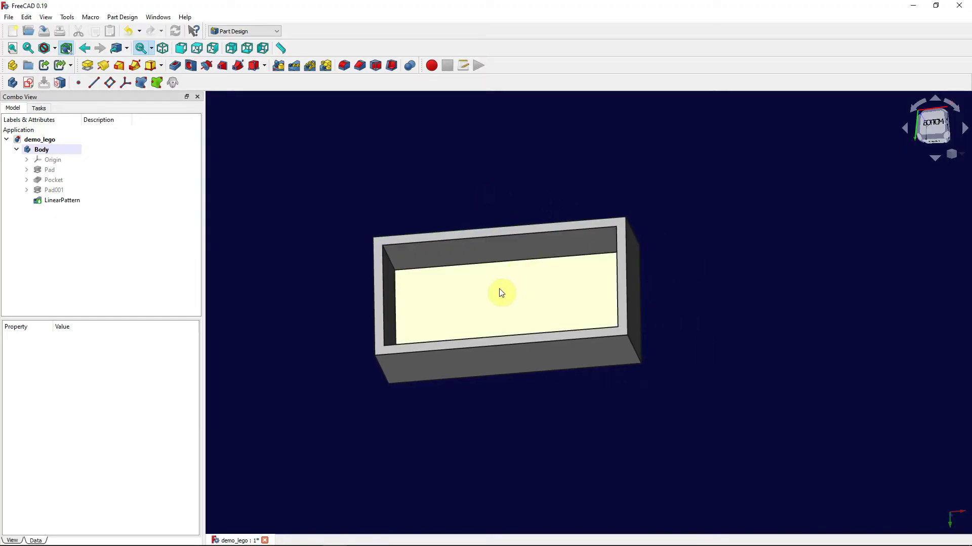
pyautogui.click(481, 296)
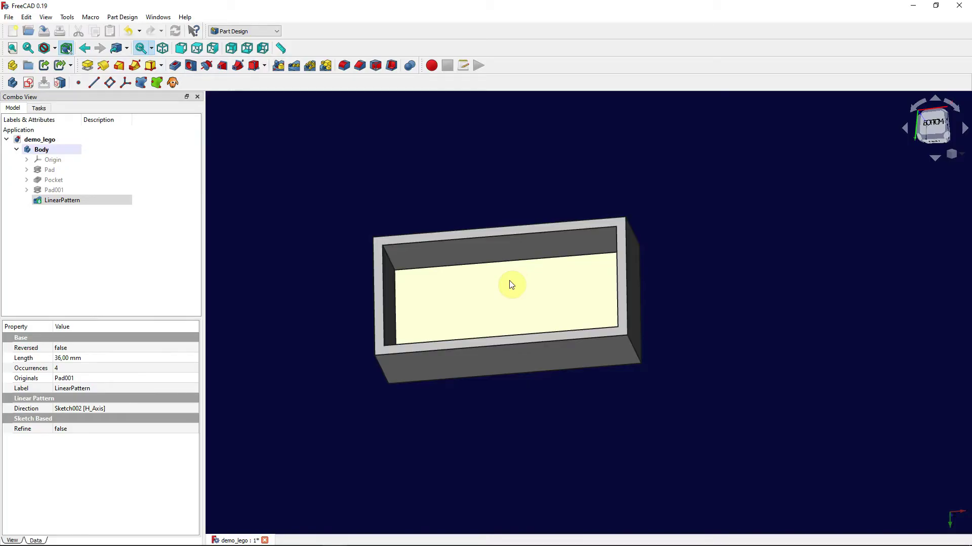
pyautogui.click(27, 82)
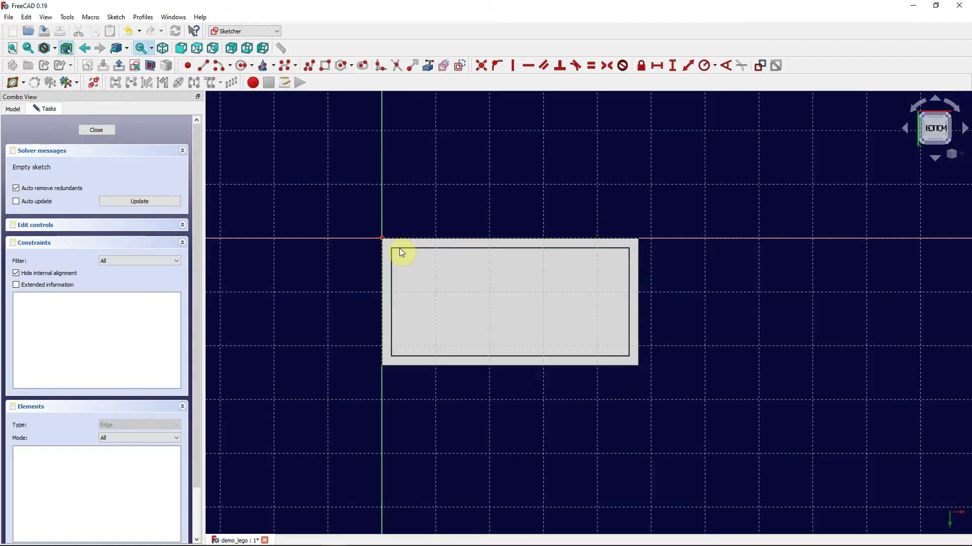
# - Bring the cavity's top inner edge into the sketch as external reference geometry
pyautogui.scroll(2, 390, 222)
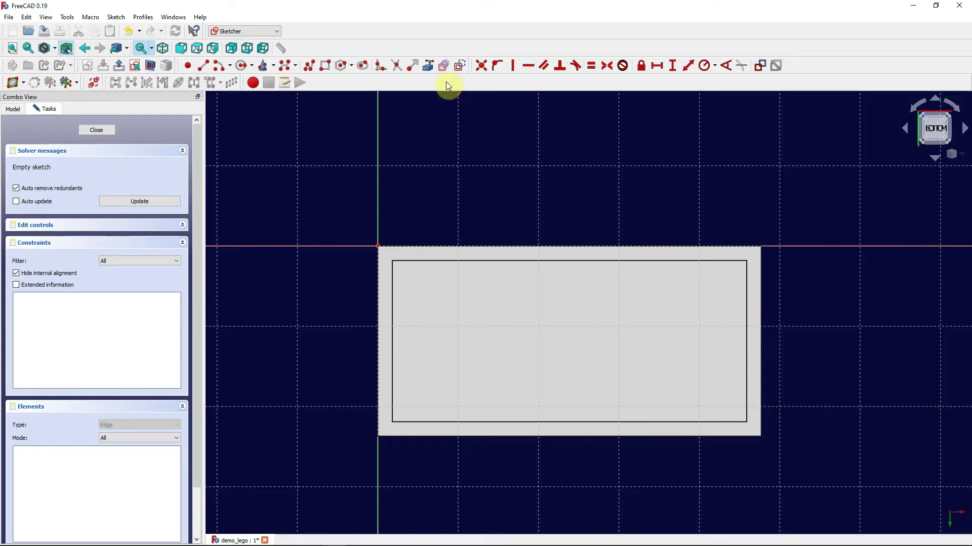
pyautogui.click(427, 66)
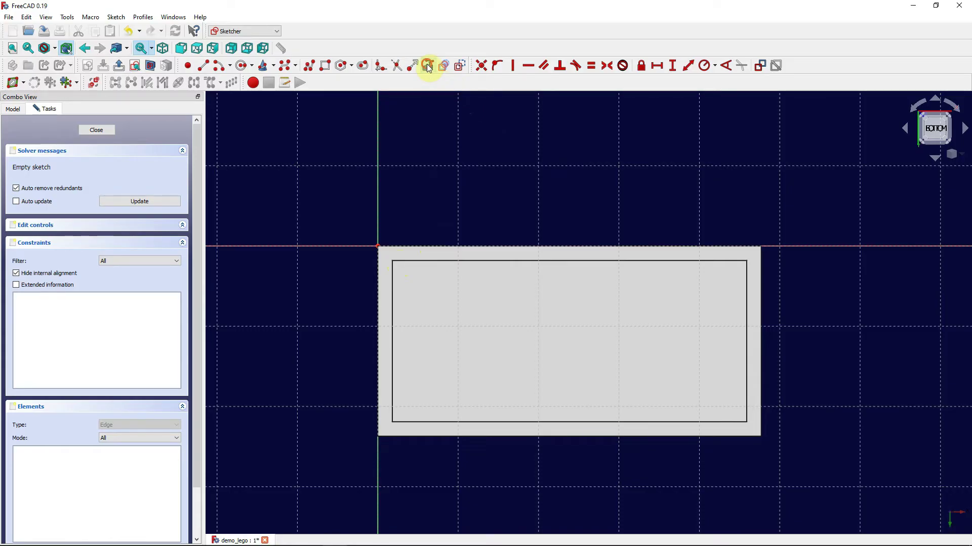
pyautogui.click(421, 261)
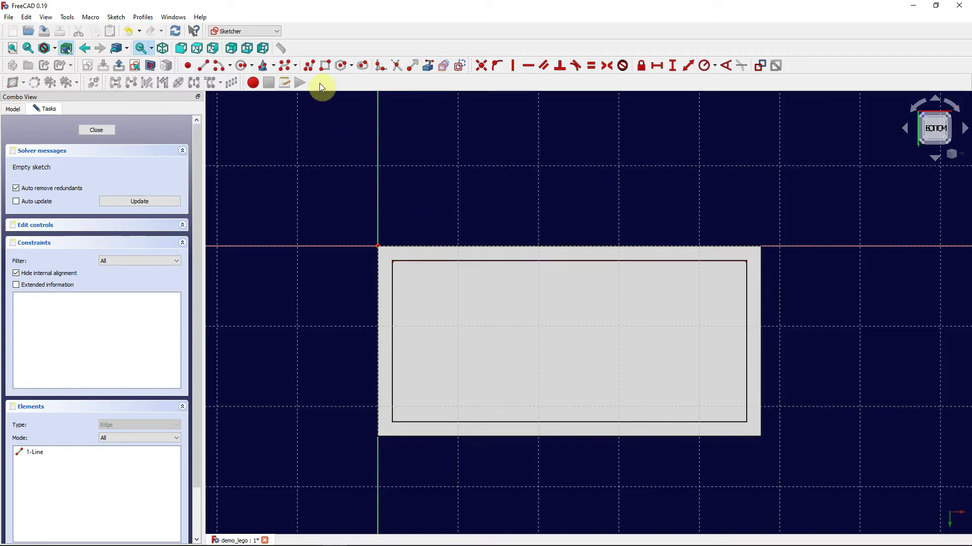
pyautogui.click(242, 66)
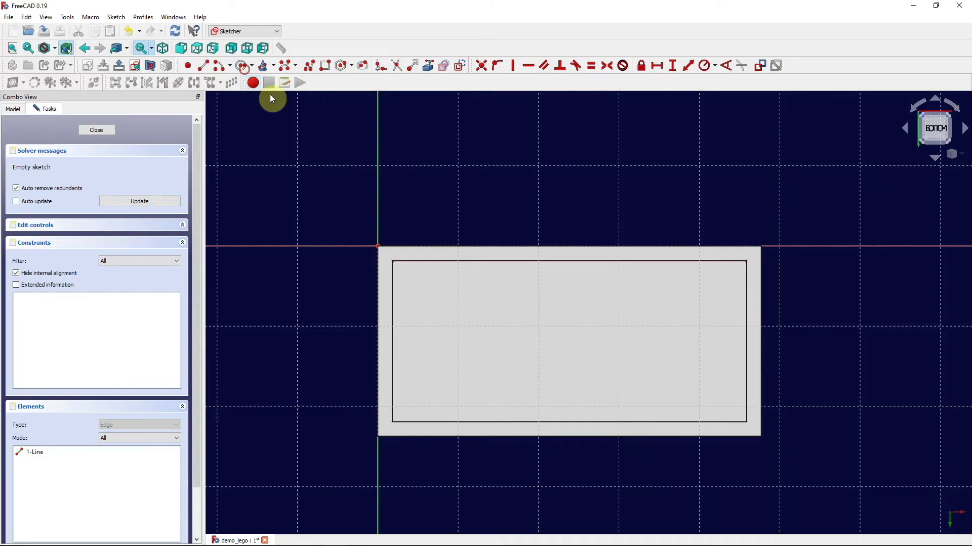
# - Draw a circle inside the cavity and give it a 4,89 mm radius
pyautogui.click(454, 326)
pyautogui.click(495, 357)
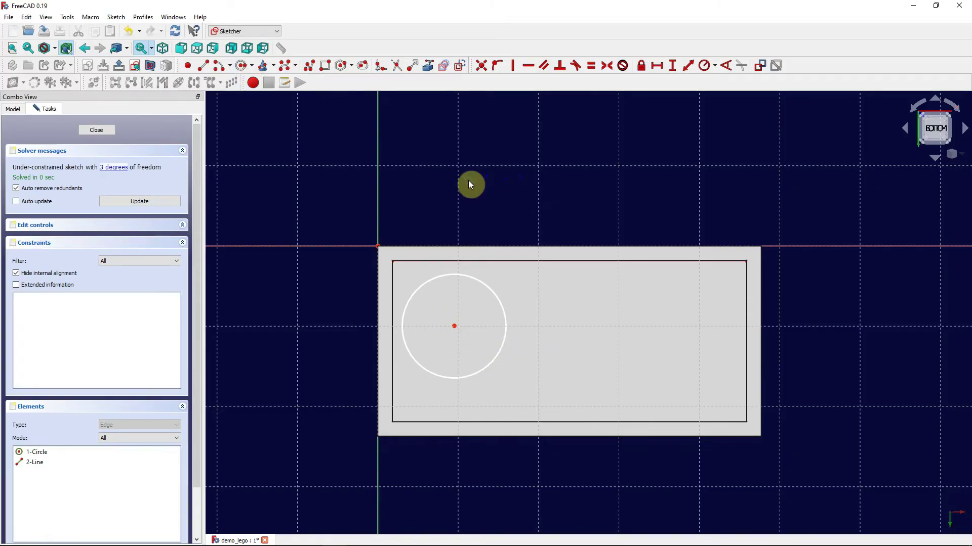
pyautogui.click(703, 69)
pyautogui.click(488, 286)
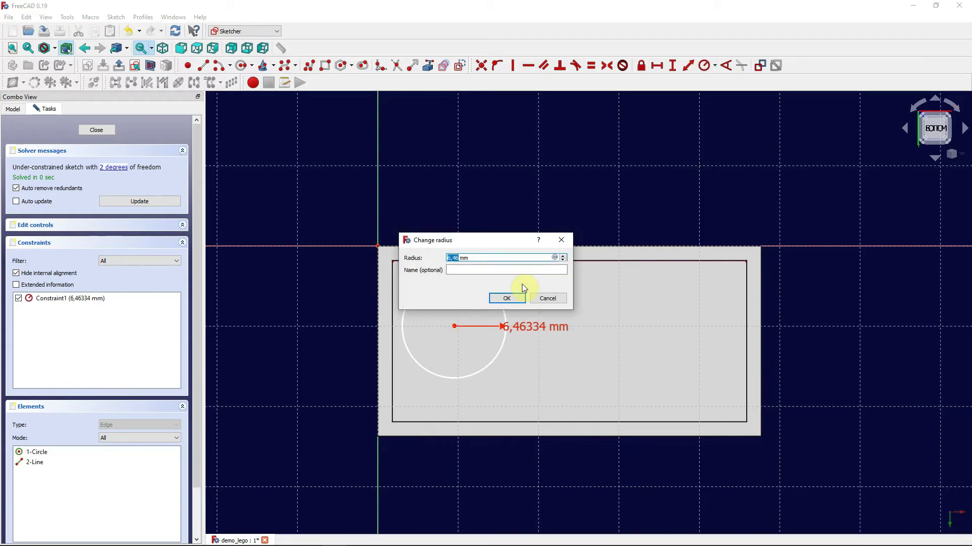
pyautogui.write('4,89')
pyautogui.press('Return')
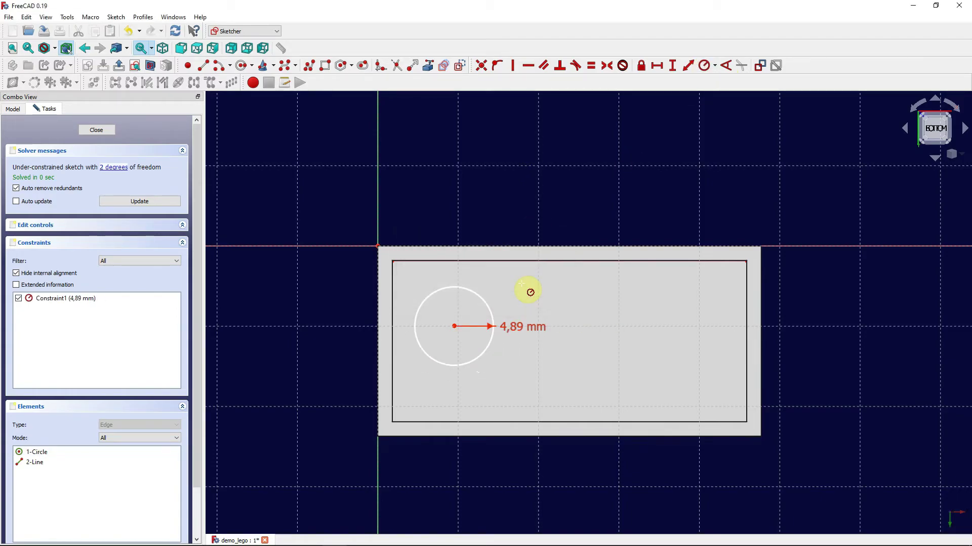
# - Place the circle's centre 10,2 mm horizontally and 10,2 mm vertically from the inner rectangle's top-left corner
pyautogui.click(654, 67)
pyautogui.click(394, 262)
pyautogui.click(455, 327)
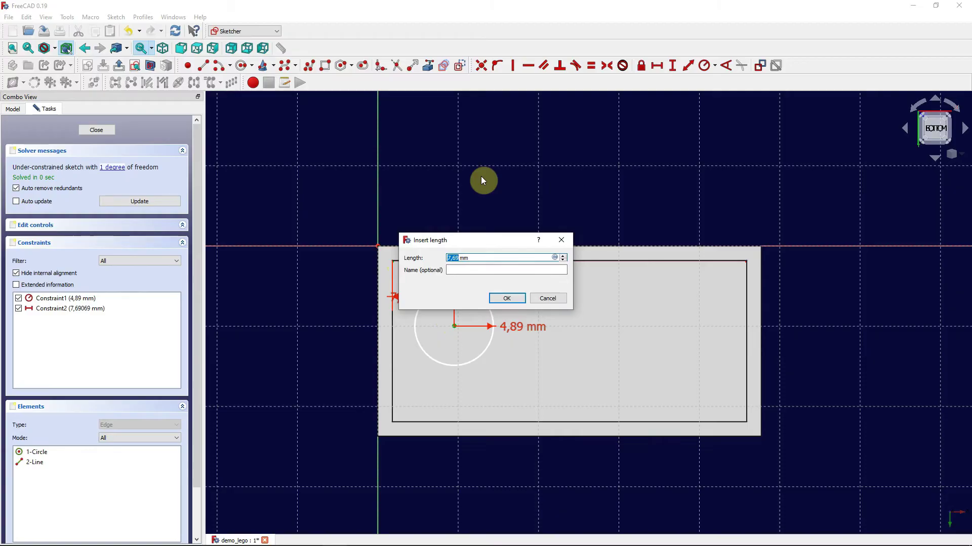
pyautogui.write('10,2')
pyautogui.press('Return')
pyautogui.click(668, 67)
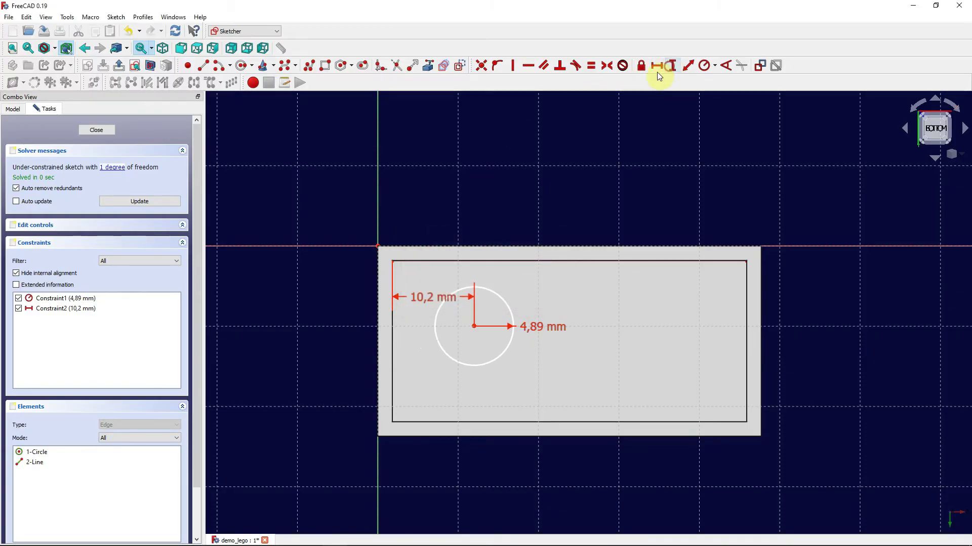
pyautogui.click(393, 261)
pyautogui.click(474, 327)
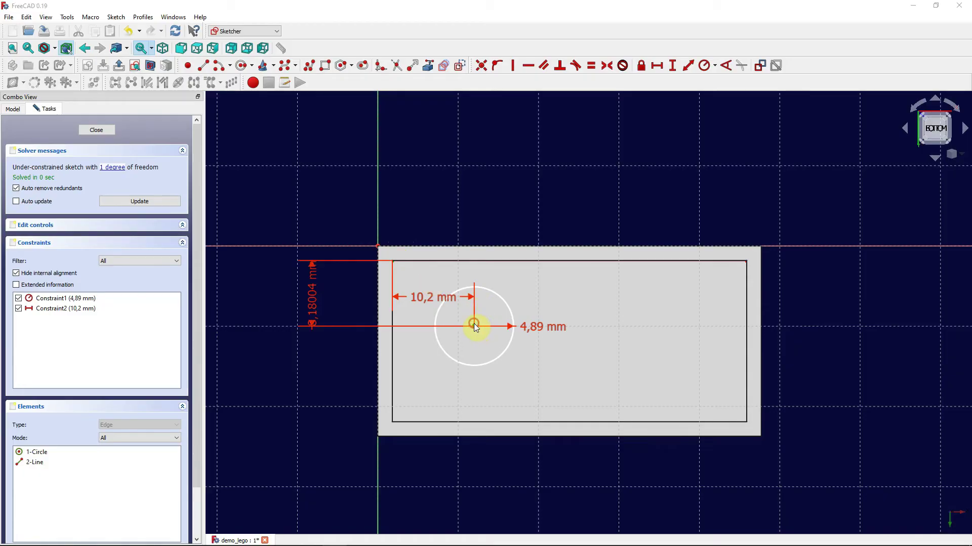
pyautogui.write('10,2')
pyautogui.press('Return')
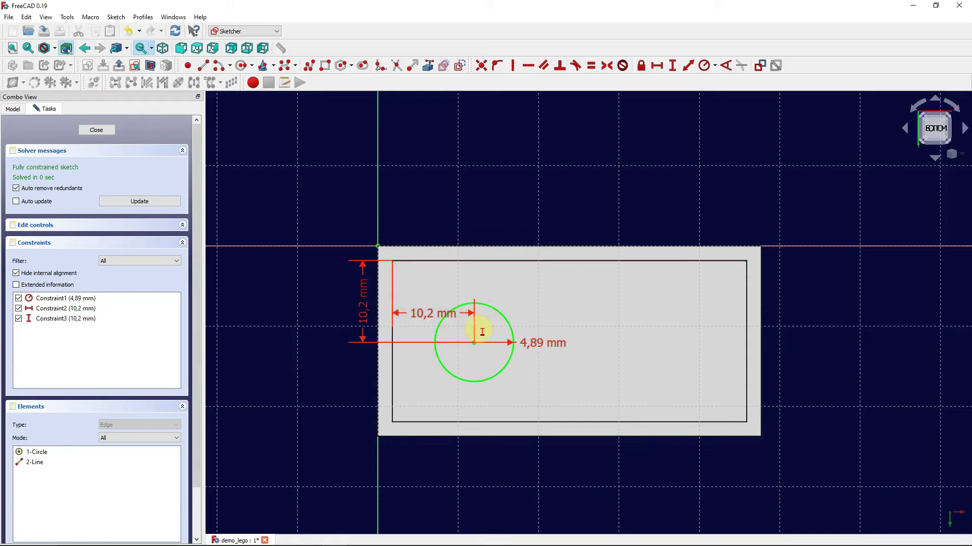
pyautogui.moveTo(363, 307)
pyautogui.mouseDown()
pyautogui.moveTo(562, 282)
pyautogui.moveTo(337, 288)
pyautogui.mouseUp()
pyautogui.moveTo(430, 314)
pyautogui.mouseDown()
pyautogui.moveTo(423, 382)
pyautogui.moveTo(440, 467)
pyautogui.mouseUp()
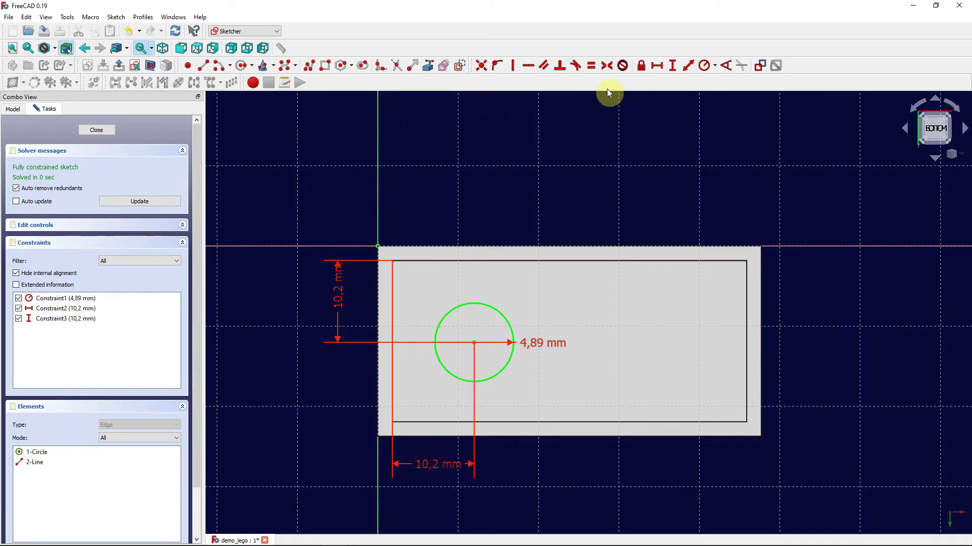
# - Add a concentric inner circle with a 3,6 mm radius
pyautogui.click(241, 65)
pyautogui.click(474, 342)
pyautogui.click(491, 355)
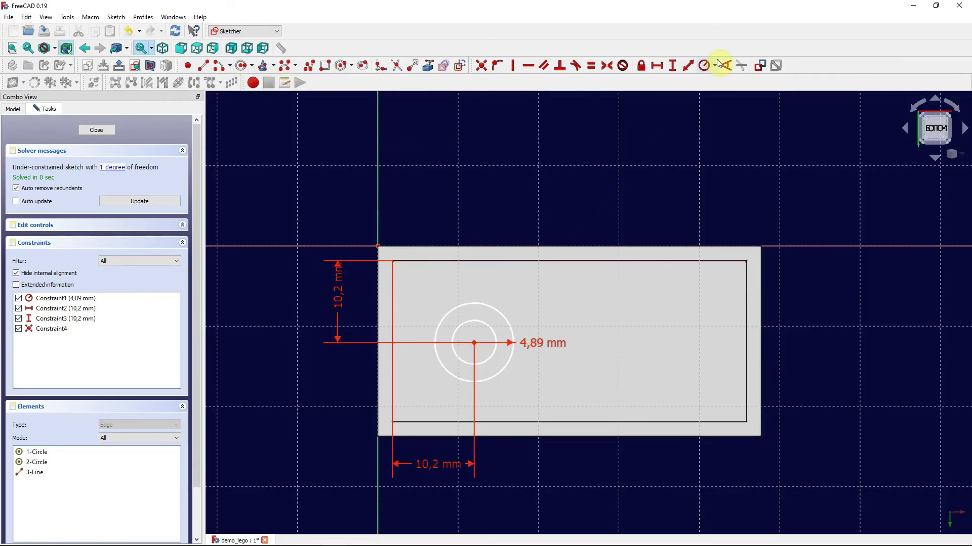
pyautogui.click(495, 336)
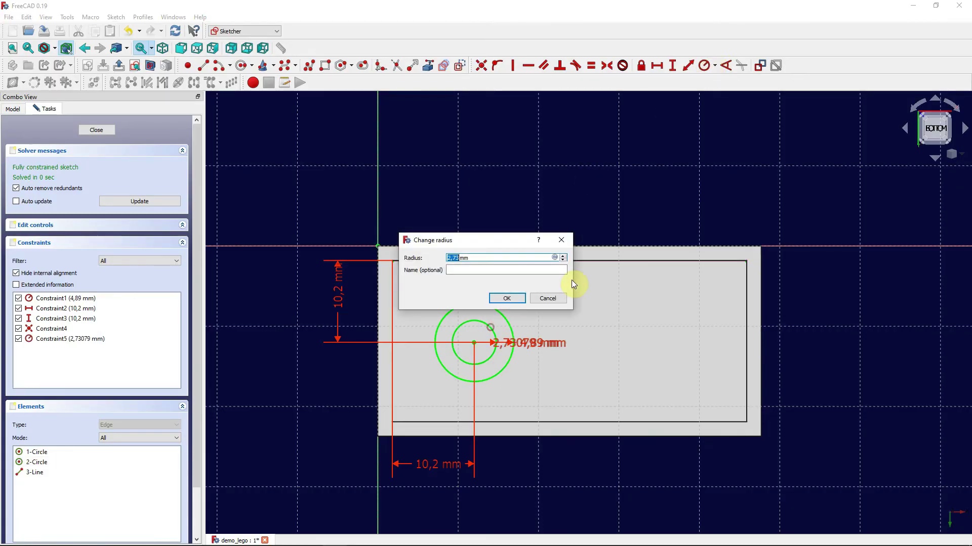
pyautogui.write('3,6')
pyautogui.press('Return')
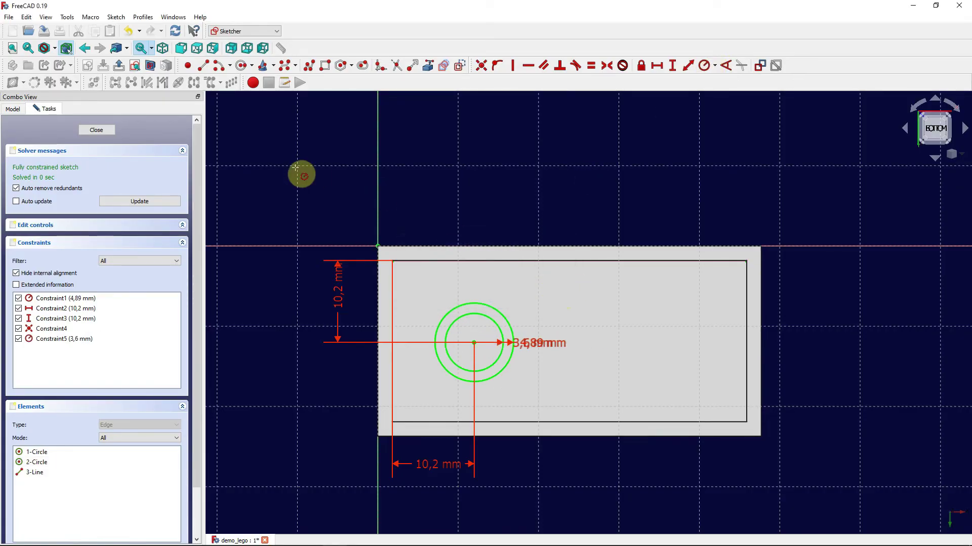
# - Close the ring sketch, pad it 12,6 mm into a tube, and select Pad002
pyautogui.click(108, 130)
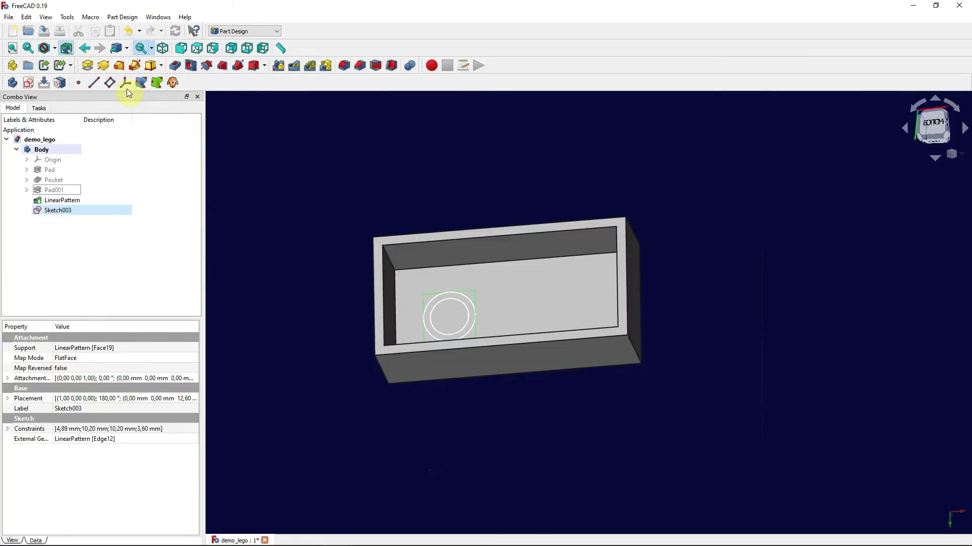
pyautogui.click(92, 67)
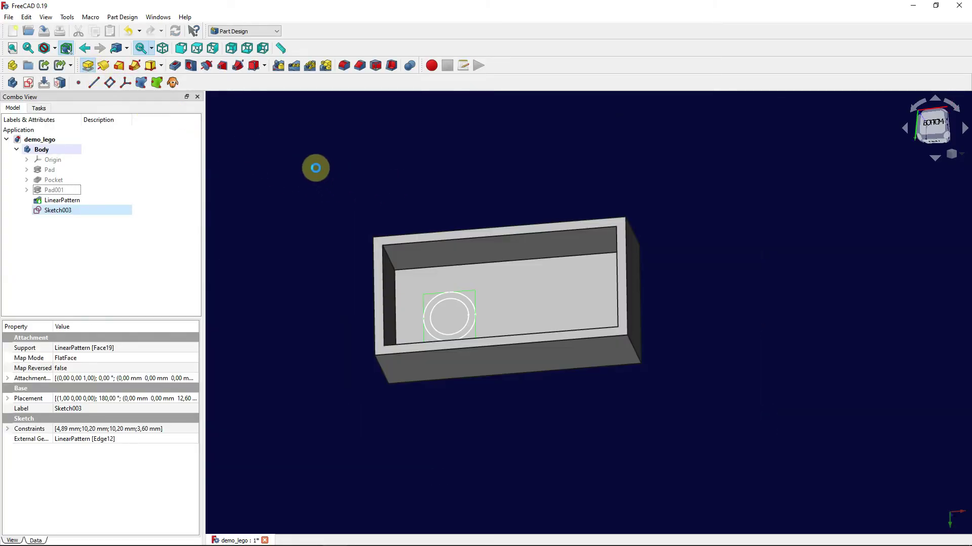
pyautogui.write('12,')
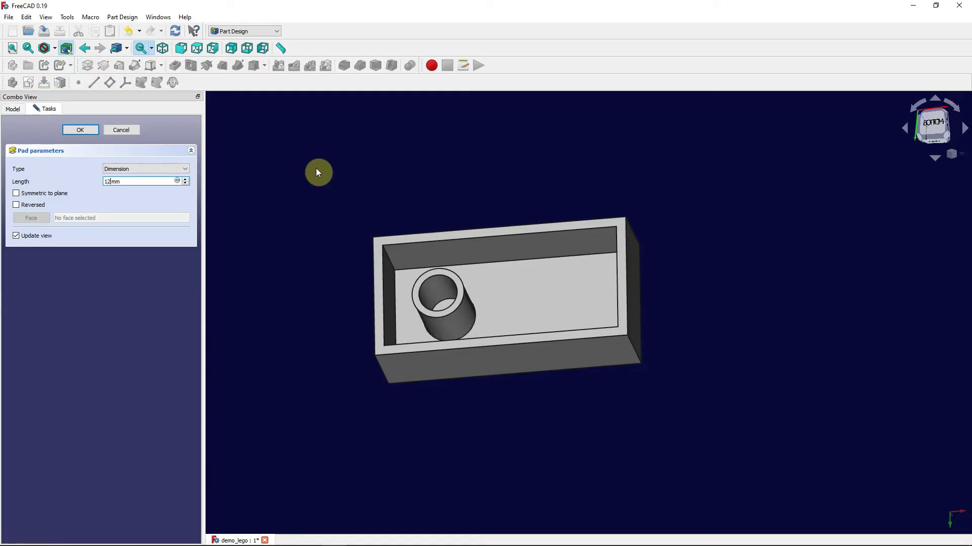
pyautogui.write('6')
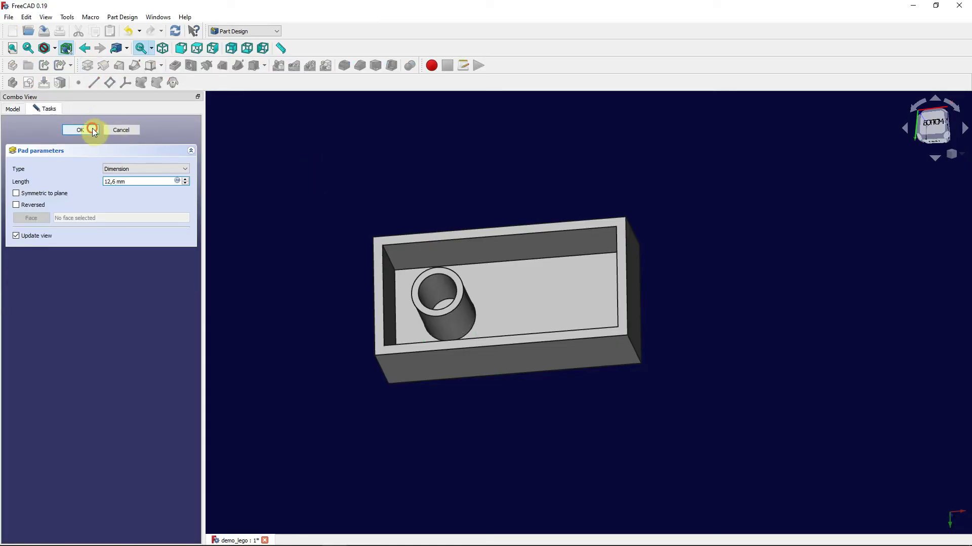
pyautogui.press('Return')
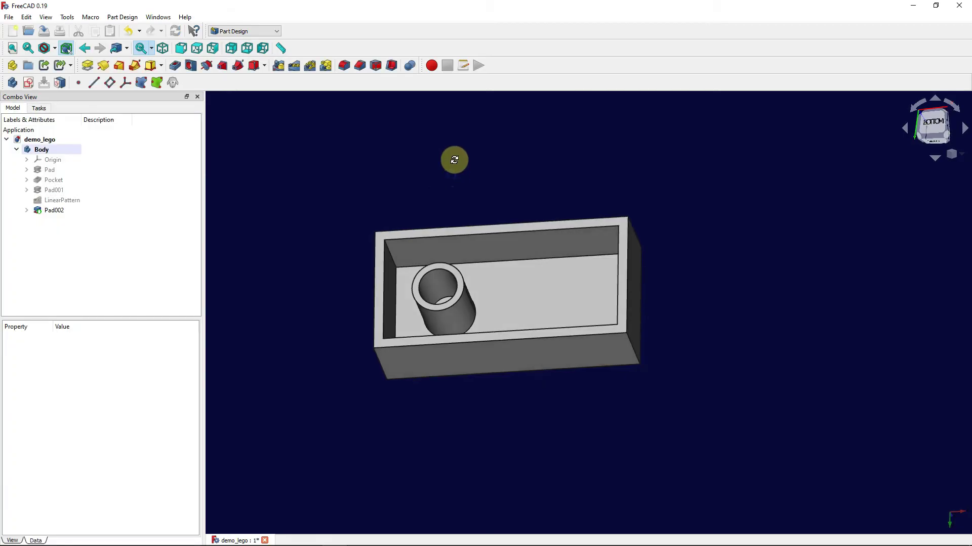
pyautogui.moveTo(453, 165); pyautogui.dragTo(513, 194, button='middle')
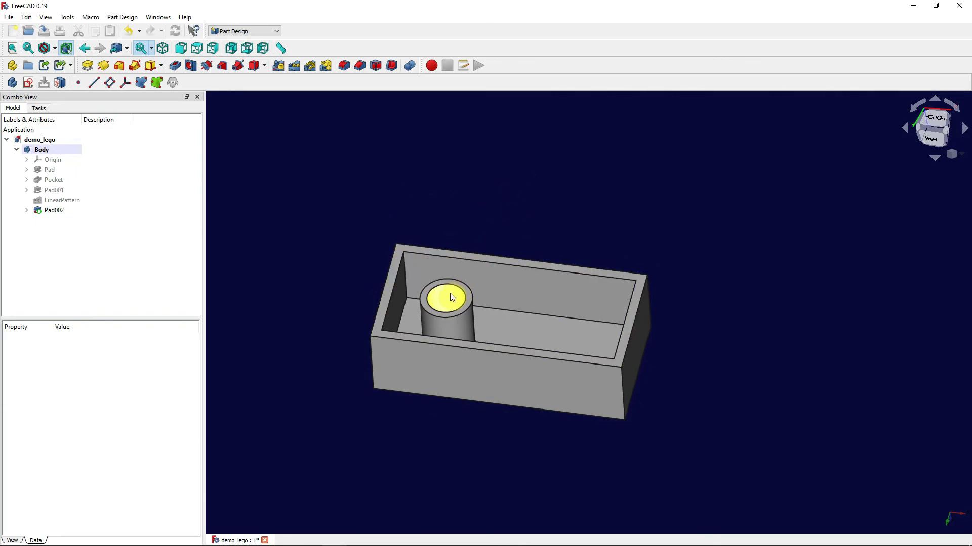
pyautogui.scroll(5, 451, 293)
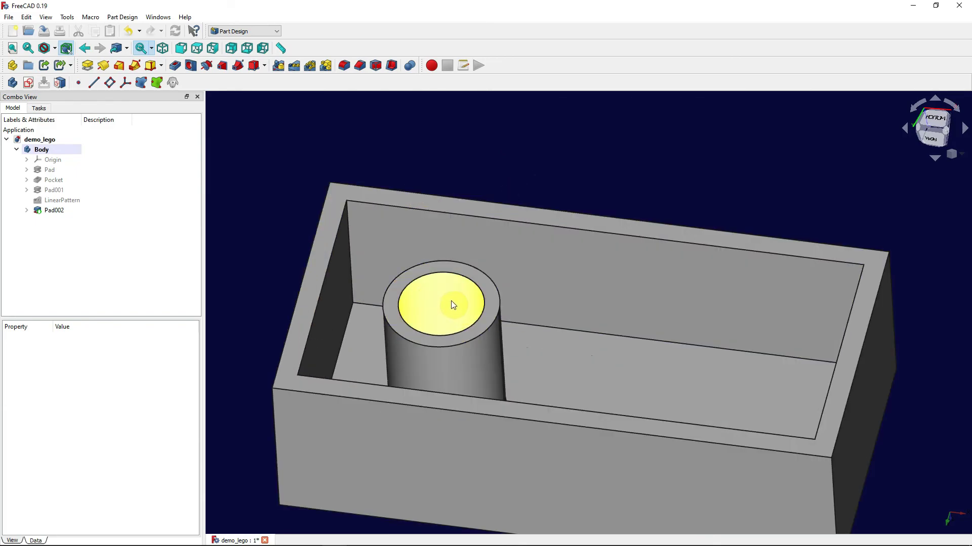
pyautogui.scroll(-4, 451, 301)
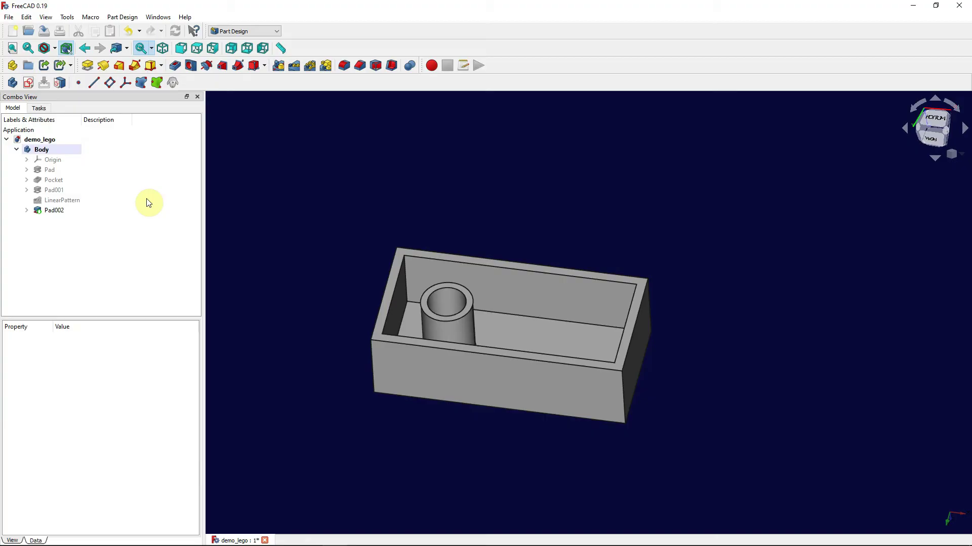
pyautogui.click(62, 209)
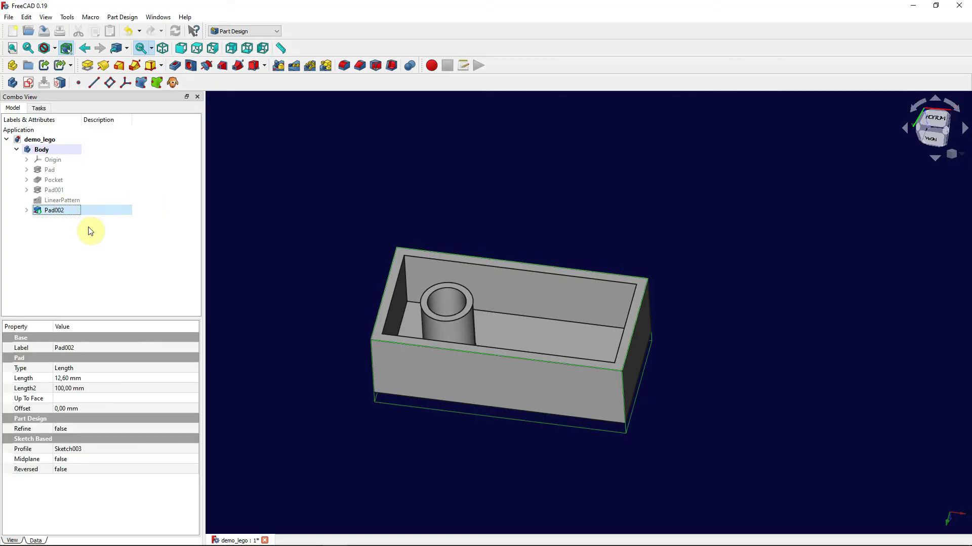
# - Linear-pattern the Pad002 tube with 3 occurrences over 24 mm, then view the brick from above
pyautogui.click(293, 67)
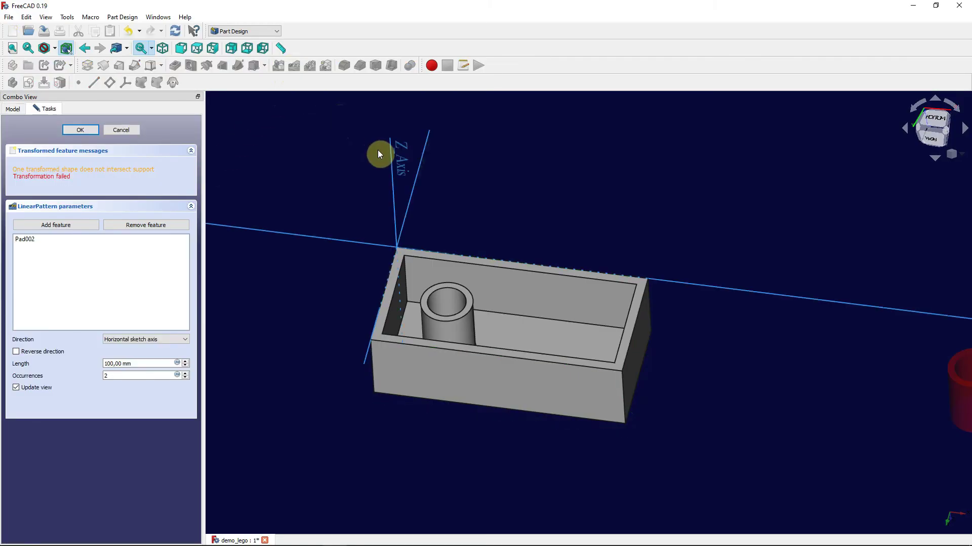
pyautogui.scroll(-2, 822, 324)
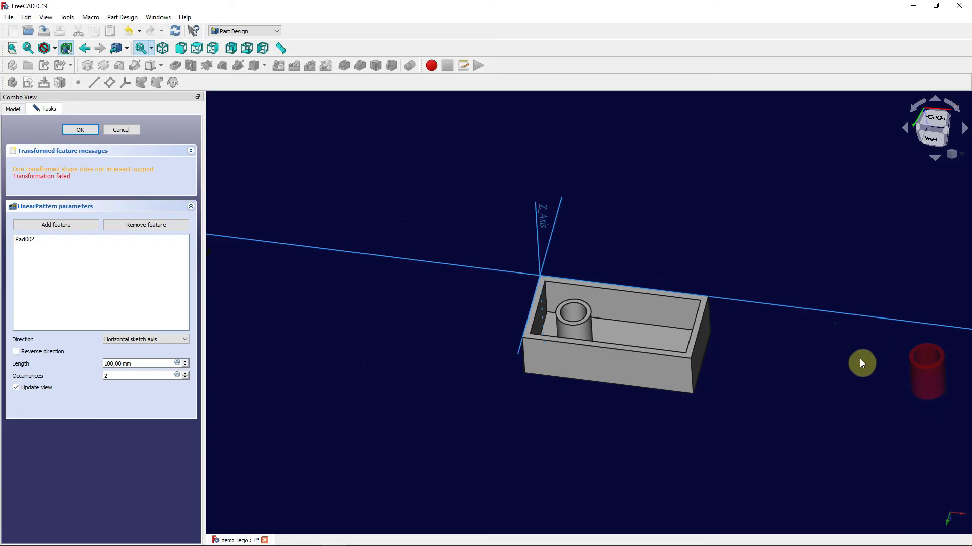
pyautogui.moveTo(146, 363); pyautogui.dragTo(91, 366)
pyautogui.write('24')
pyautogui.press('Tab')
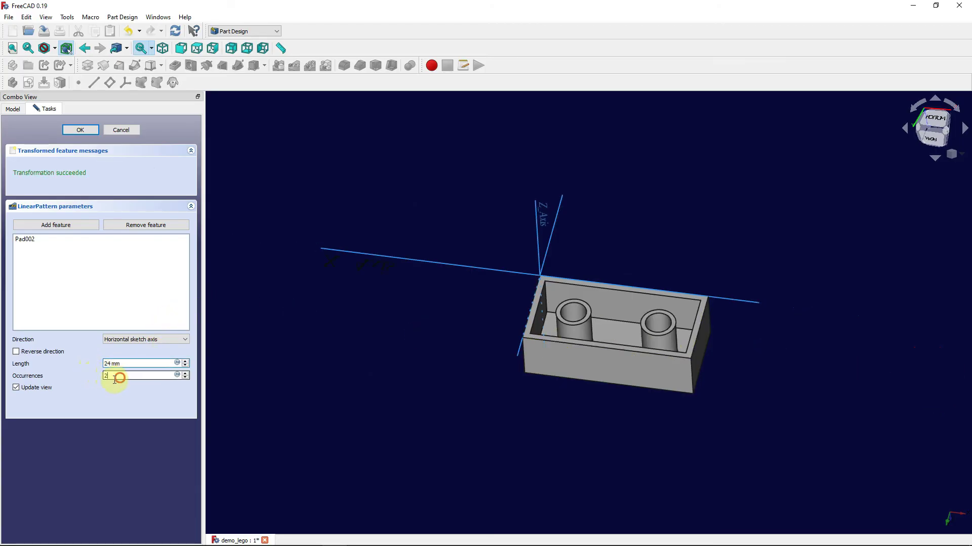
pyautogui.write('3')
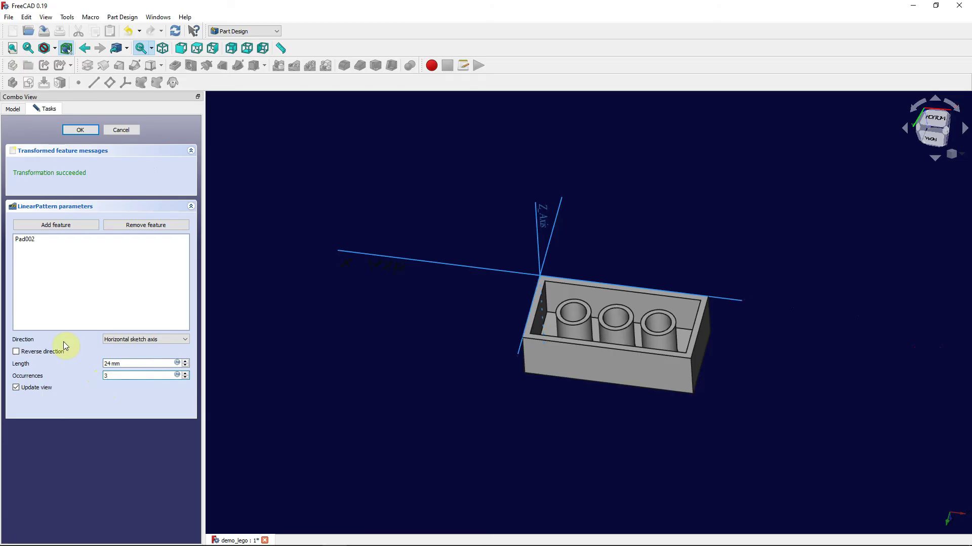
pyautogui.click(60, 134)
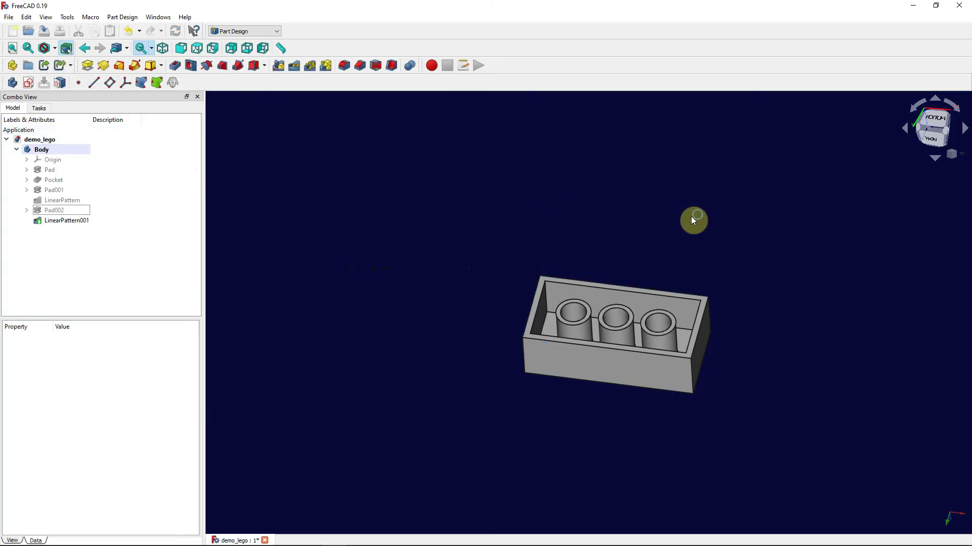
pyautogui.moveTo(692, 219); pyautogui.dragTo(259, 174)
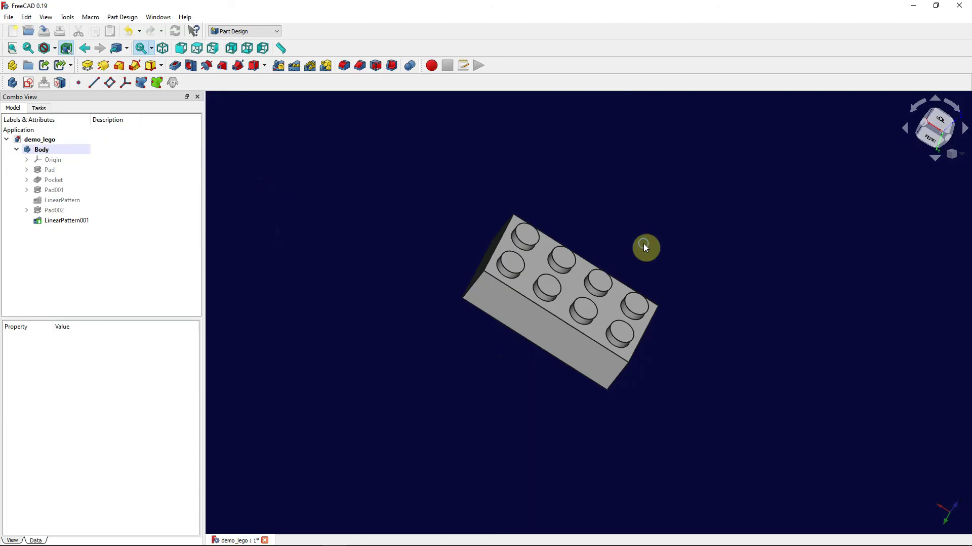
pyautogui.moveTo(644, 245); pyautogui.dragTo(535, 214)
pyautogui.moveTo(536, 215); pyautogui.dragTo(620, 267, button='middle')
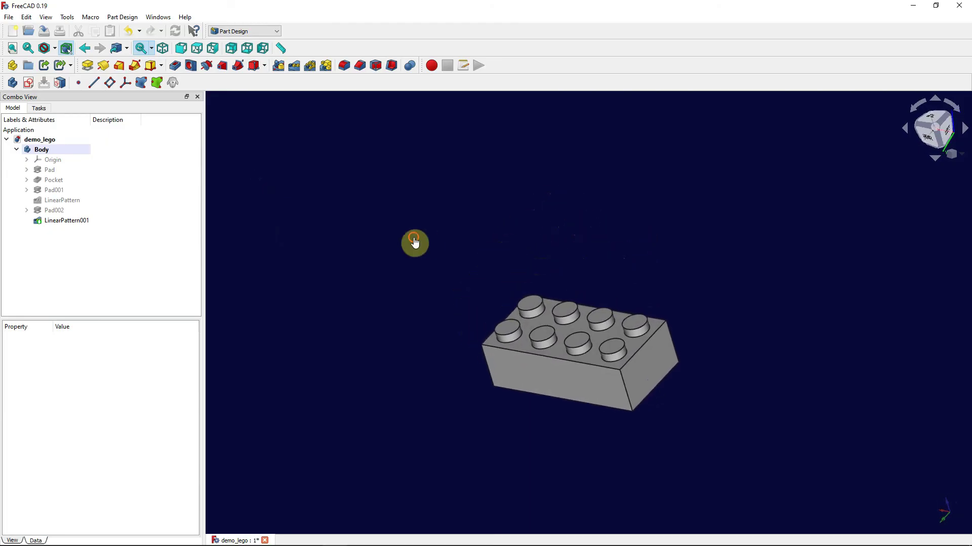
# - Set the Body's shape colour to red (#cc1616) in its Appearance settings
pyautogui.rightClick(61, 150)
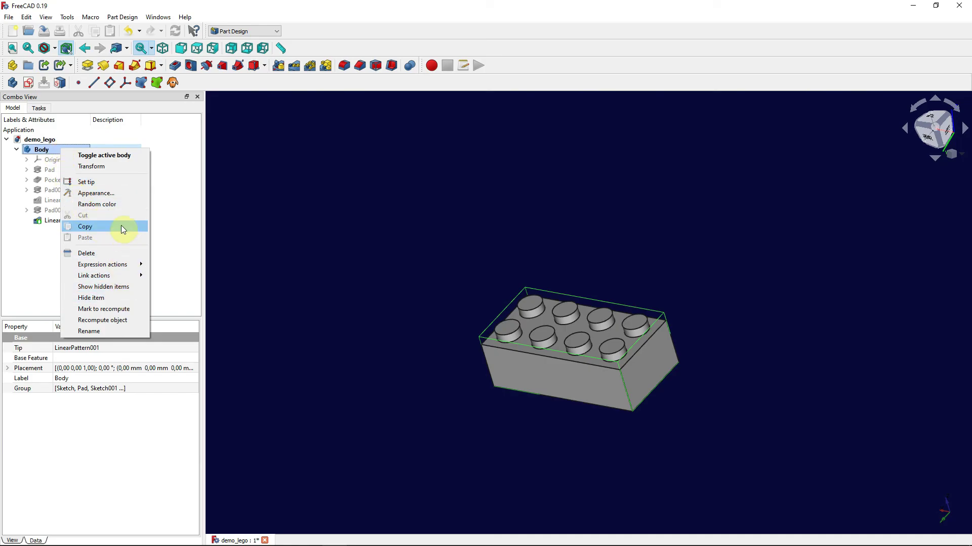
pyautogui.click(114, 194)
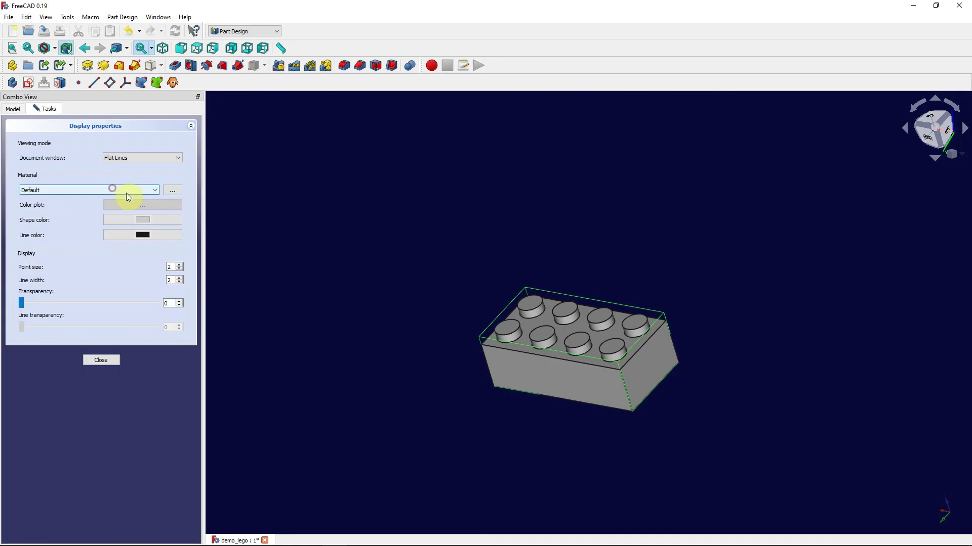
pyautogui.click(141, 220)
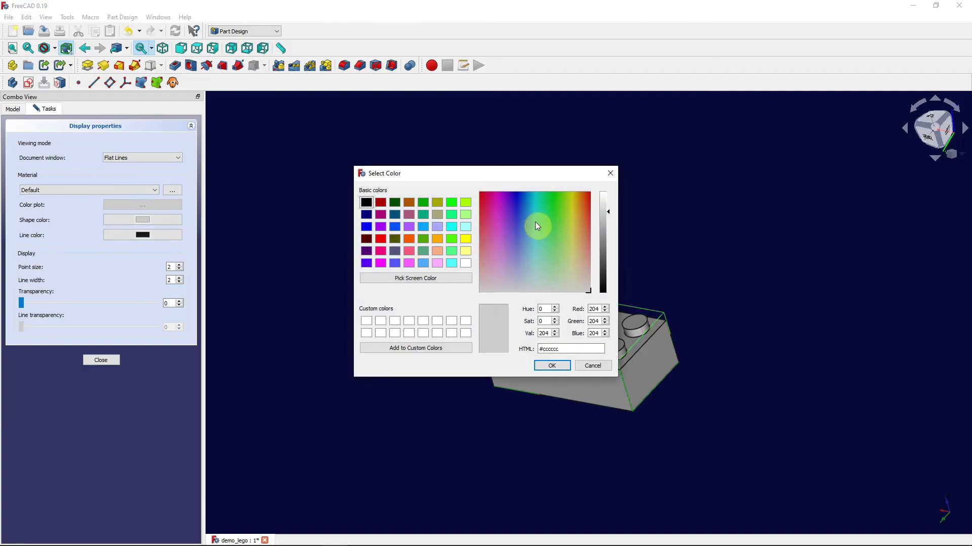
pyautogui.moveTo(535, 222); pyautogui.dragTo(600, 202)
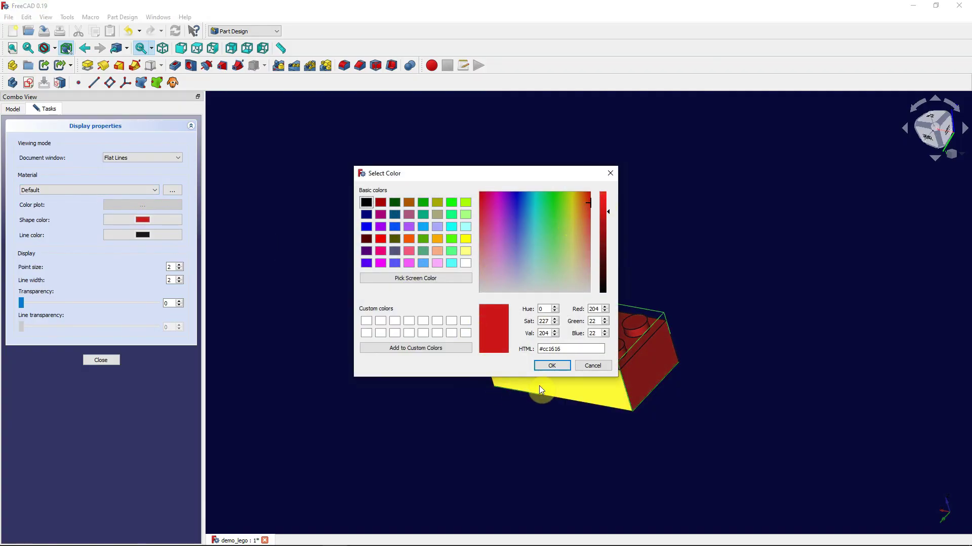
pyautogui.click(553, 365)
pyautogui.click(381, 334)
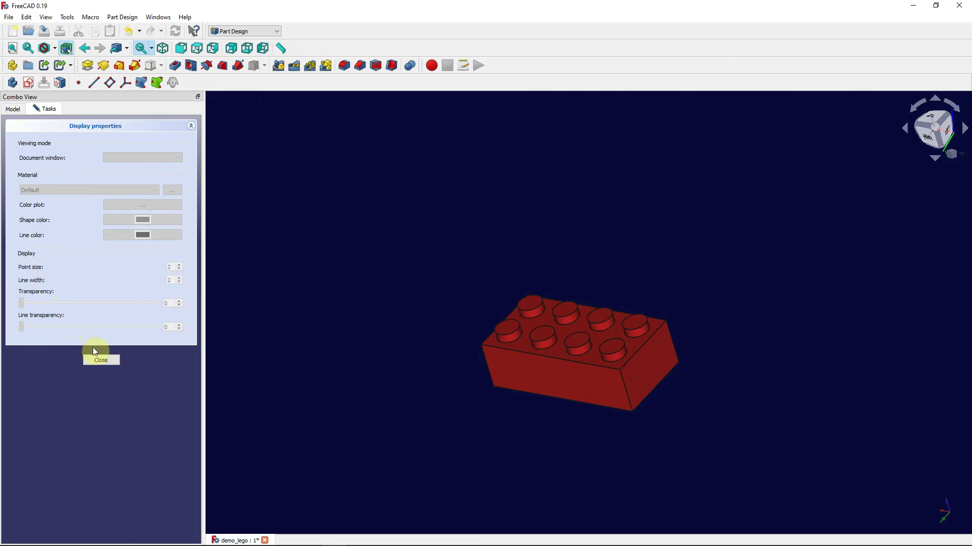
pyautogui.click(100, 358)
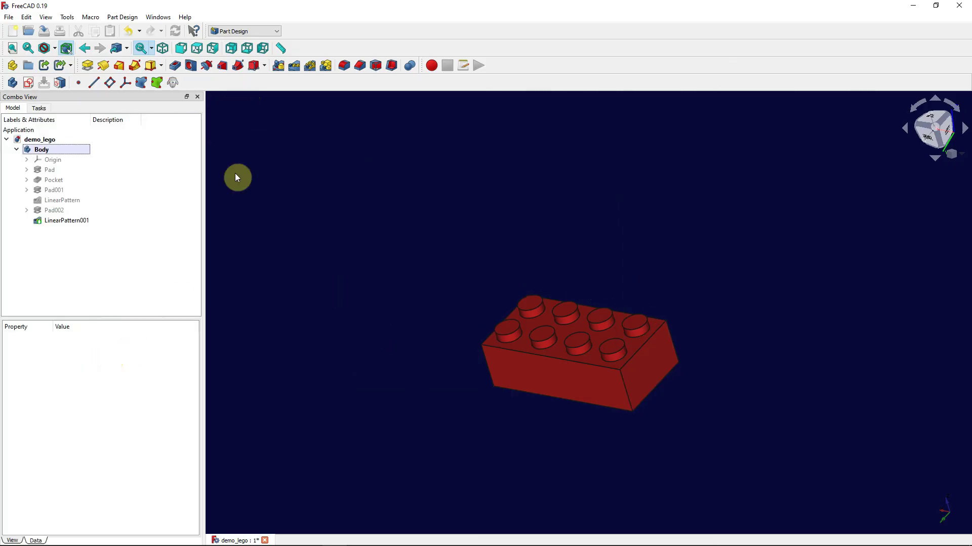
# - Show the finished brick in a fitted isometric view and save demo_lego
pyautogui.click(163, 48)
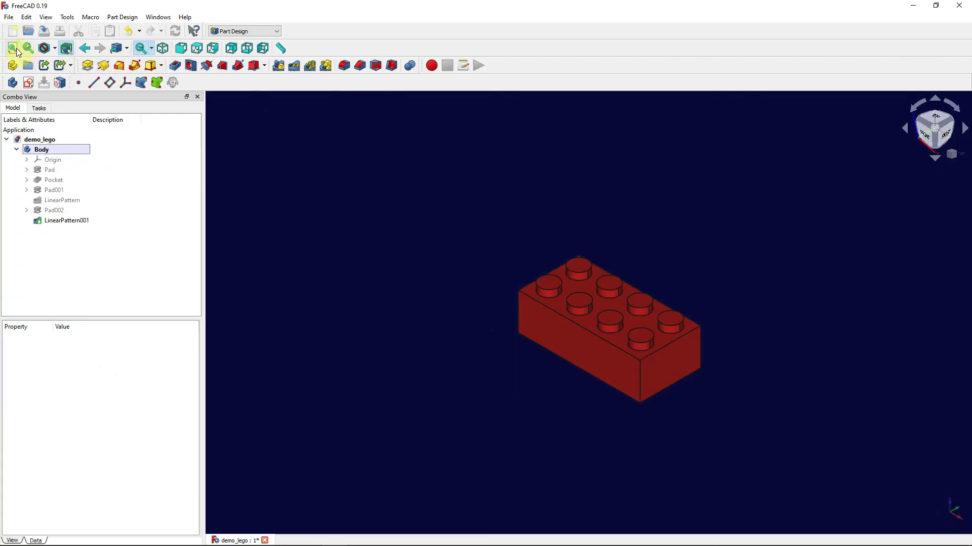
pyautogui.click(28, 48)
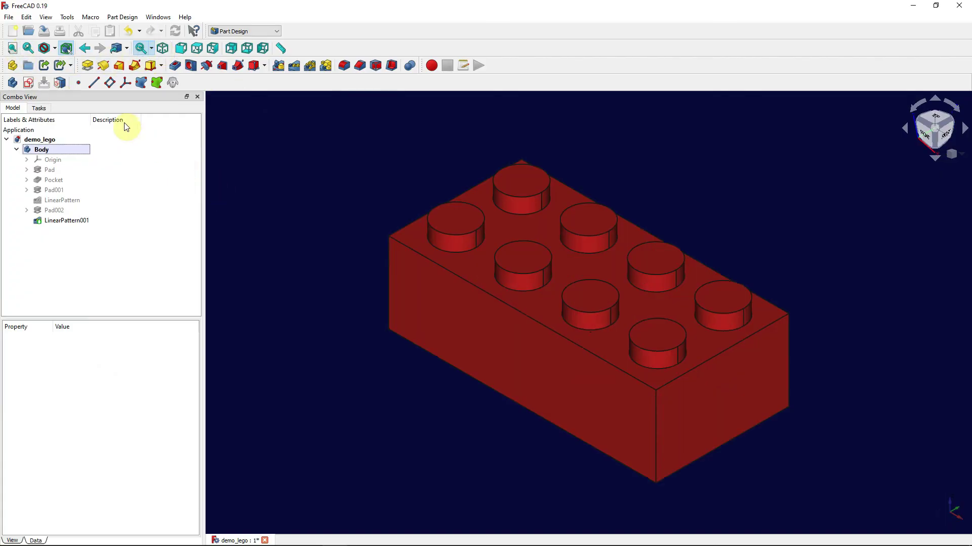
pyautogui.click(44, 32)
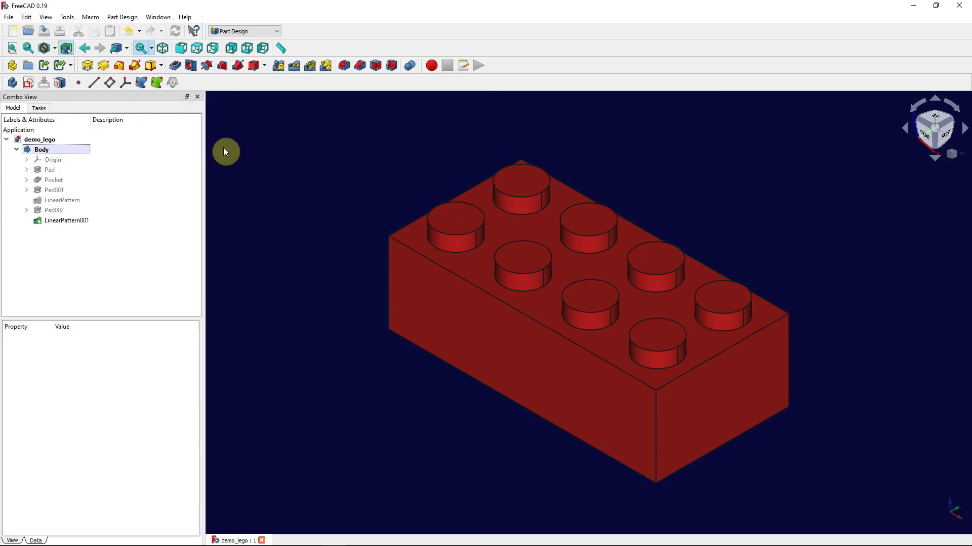